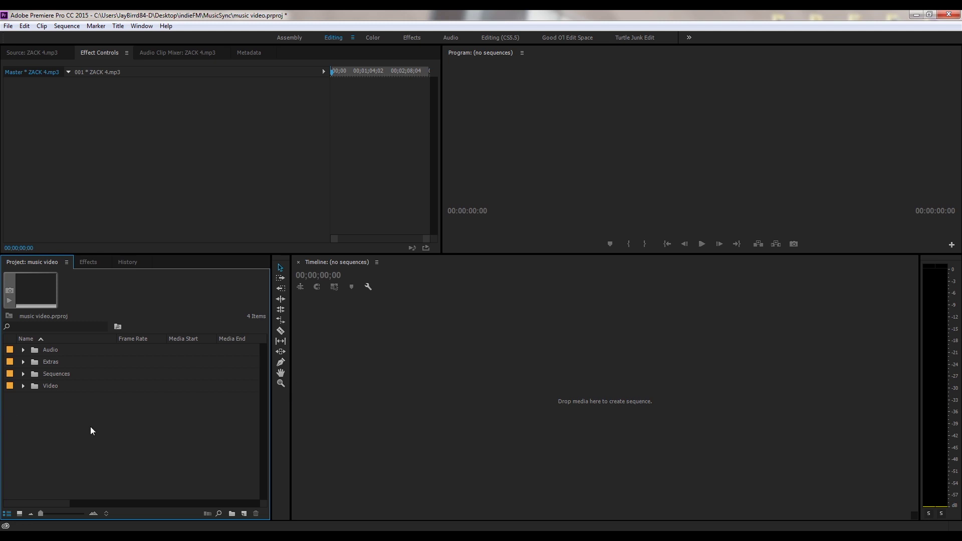
- Expand the Audio and Video bins to list ZACK 4.mp3 and the four camera takes
click(23, 350)
click(22, 398)
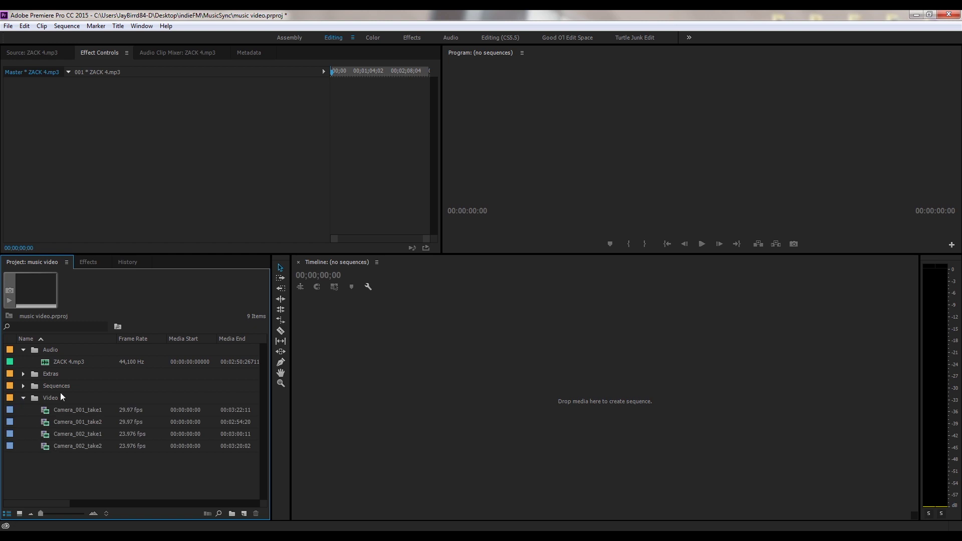
- Load ZACK 4.mp3 into the Source monitor and play its first seven seconds
double_click(45, 362)
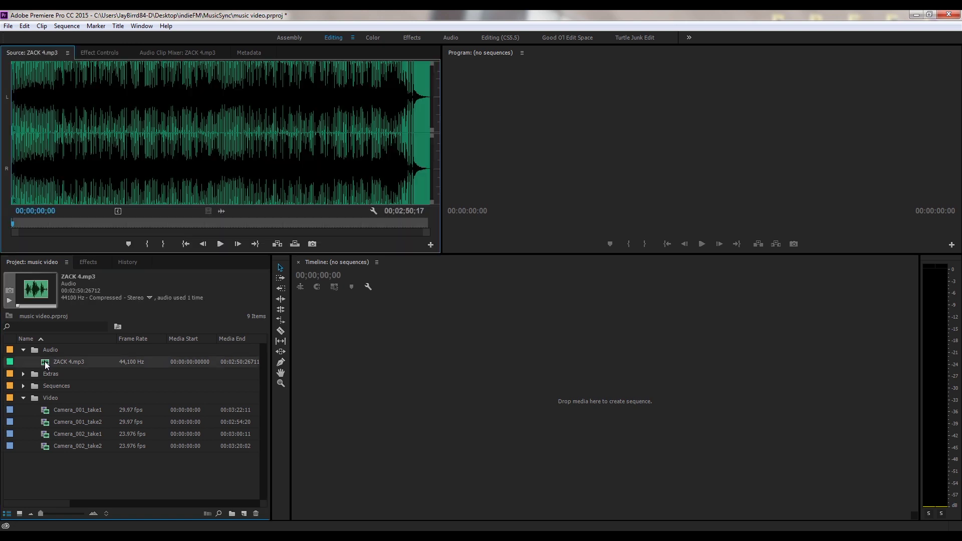
key(space)
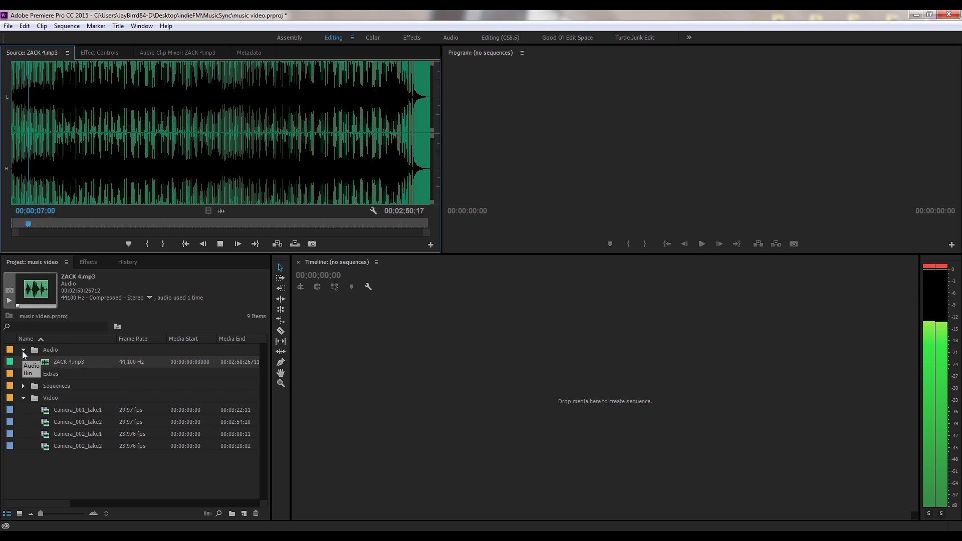
key(space)
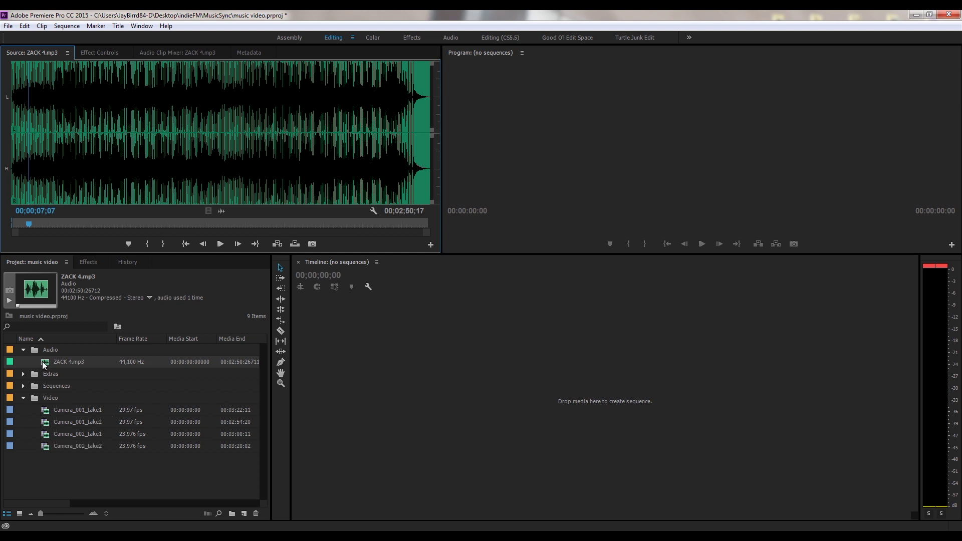
click(8, 26)
- Create a new DSLR 1080p24 sequence named 'Multi Cam Tut'
mouse_move(49, 39)
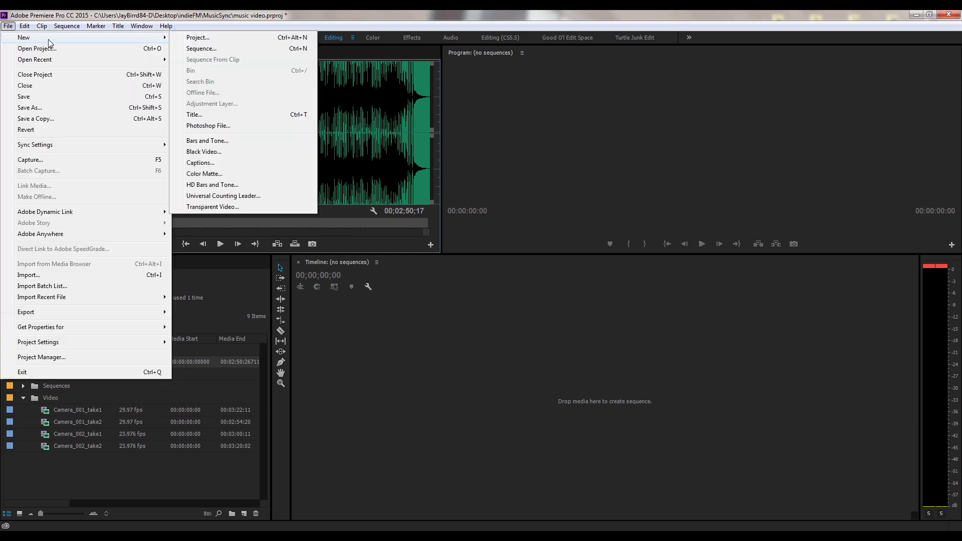
click(232, 48)
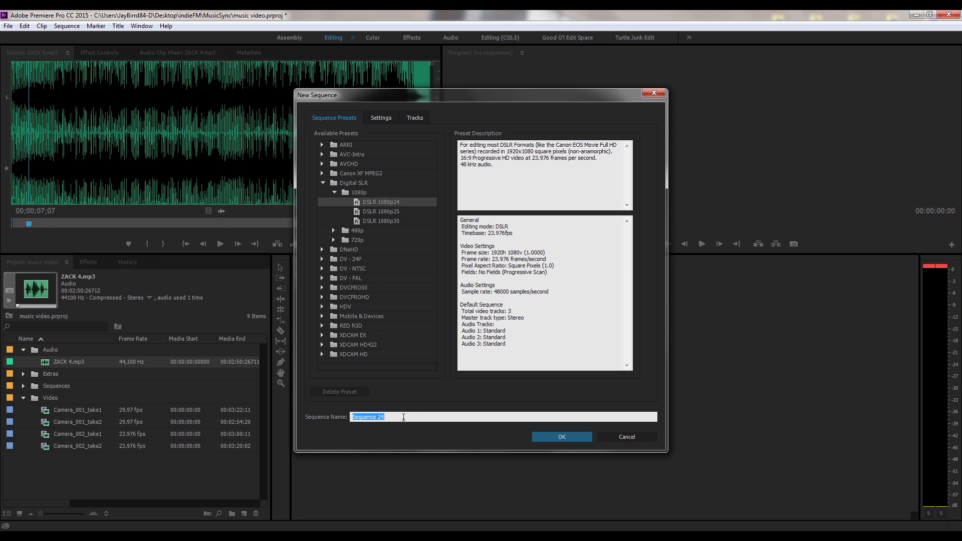
text(Multi Cam Tut)
click(562, 436)
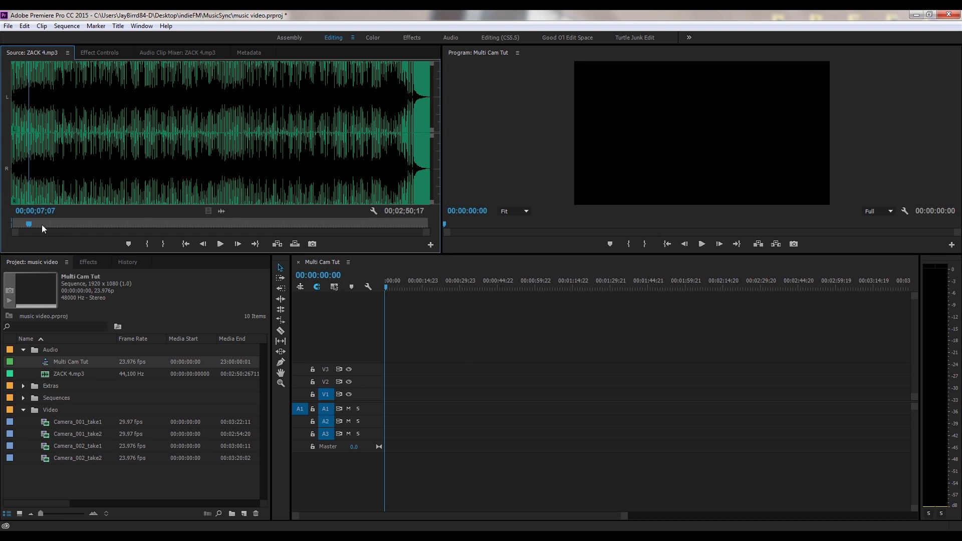
- Replay the song's opening and zoom into its waveform at the very start
drag(27, 228, 15, 224)
key(space)
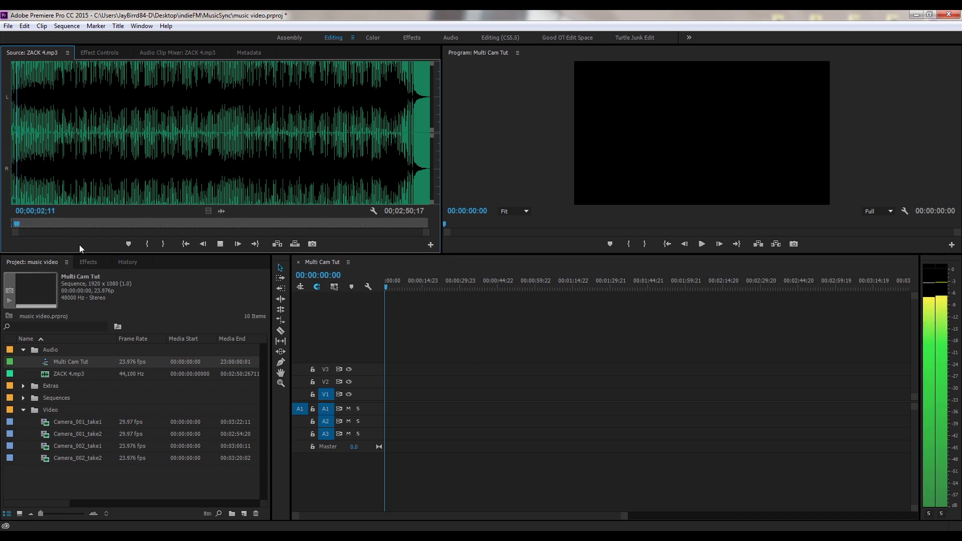
key(space)
scroll(89, 236, up, 2)
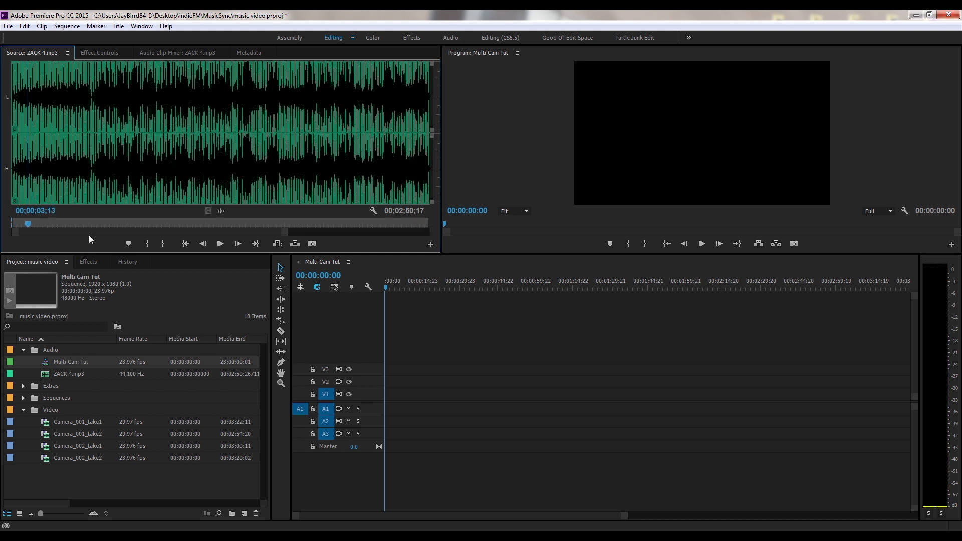
scroll(99, 226, up, 2)
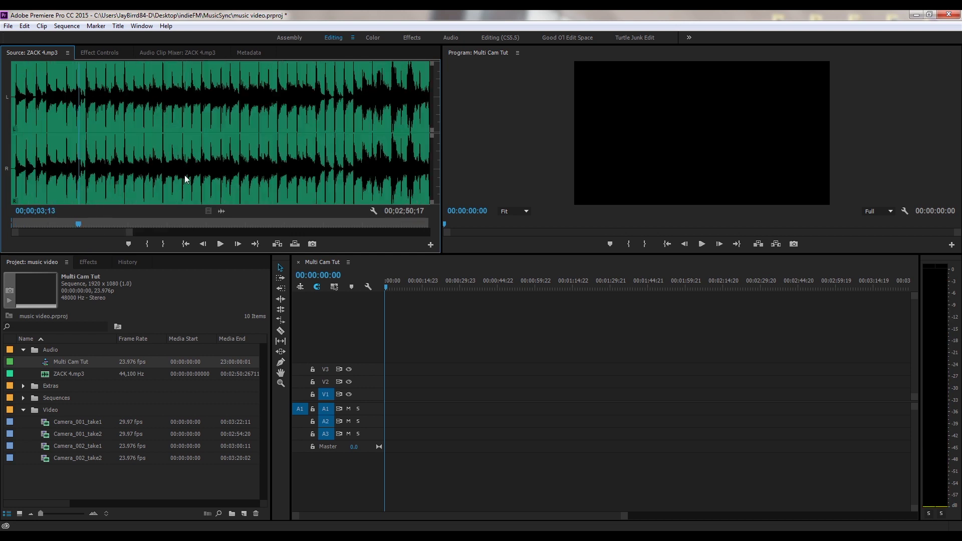
scroll(186, 179, up, 2)
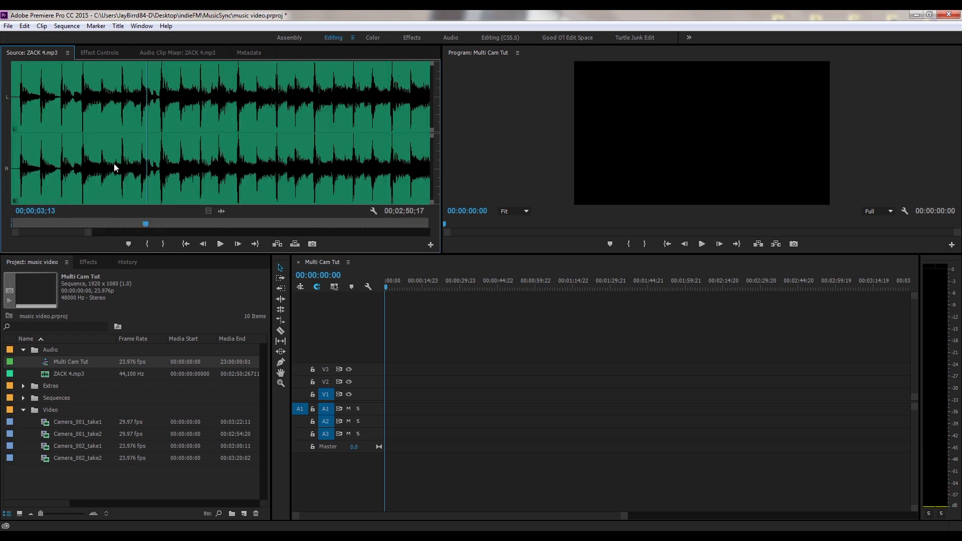
click(18, 172)
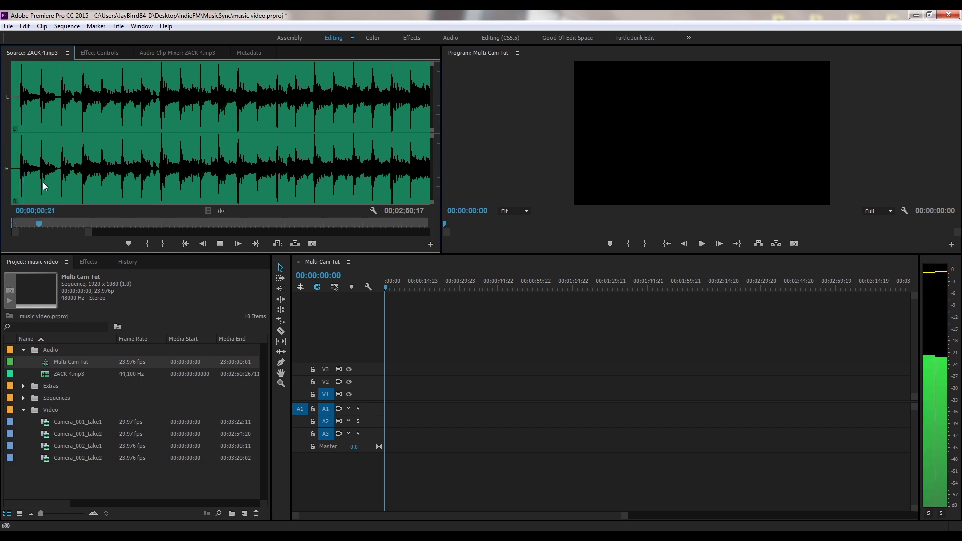
- Step frame by frame to the first beat and set the song's In point at 00;00;00;07
click(17, 173)
scroll(20, 173, up, 2)
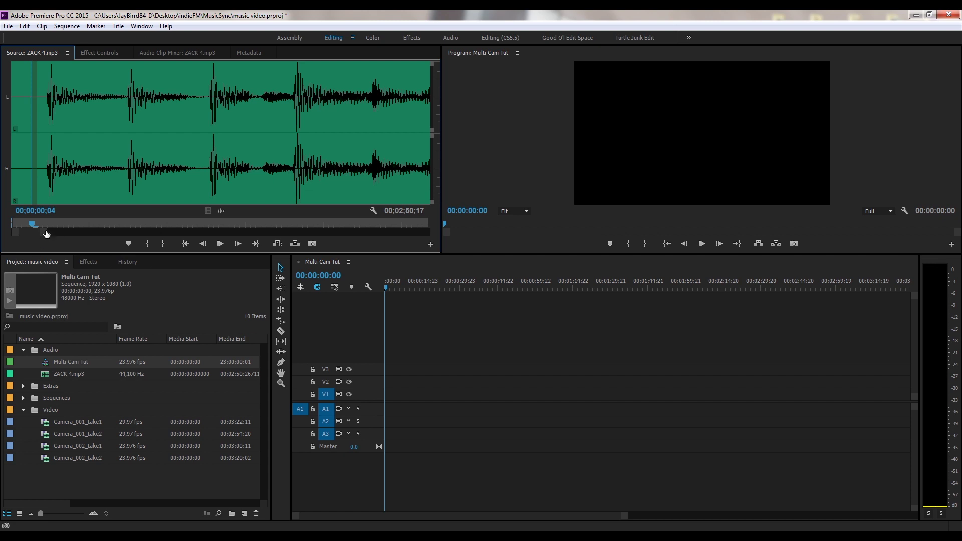
scroll(46, 233, up, 2)
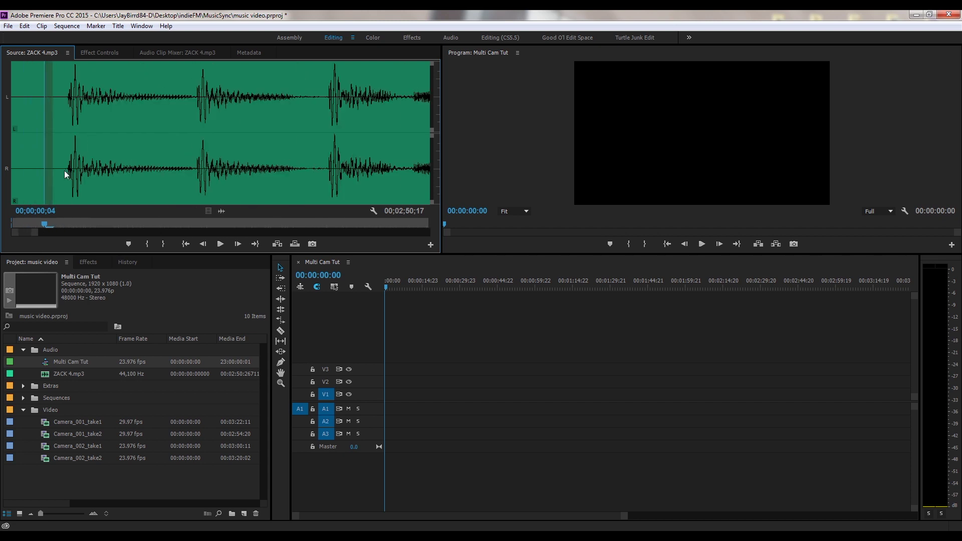
key(Right)
key(Right)
key(Right)
key(Right)
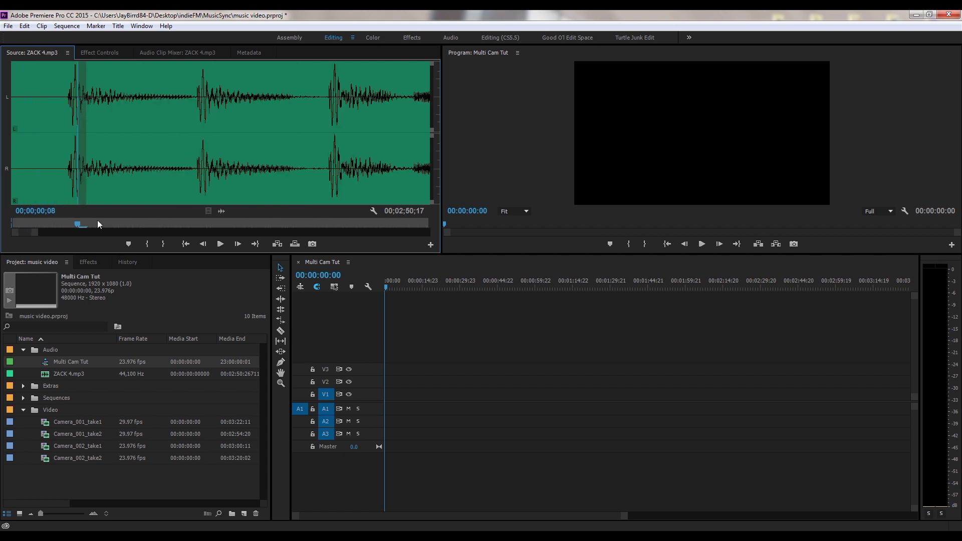
key(Left)
key(Left)
key(Left)
key(Right)
key(Right)
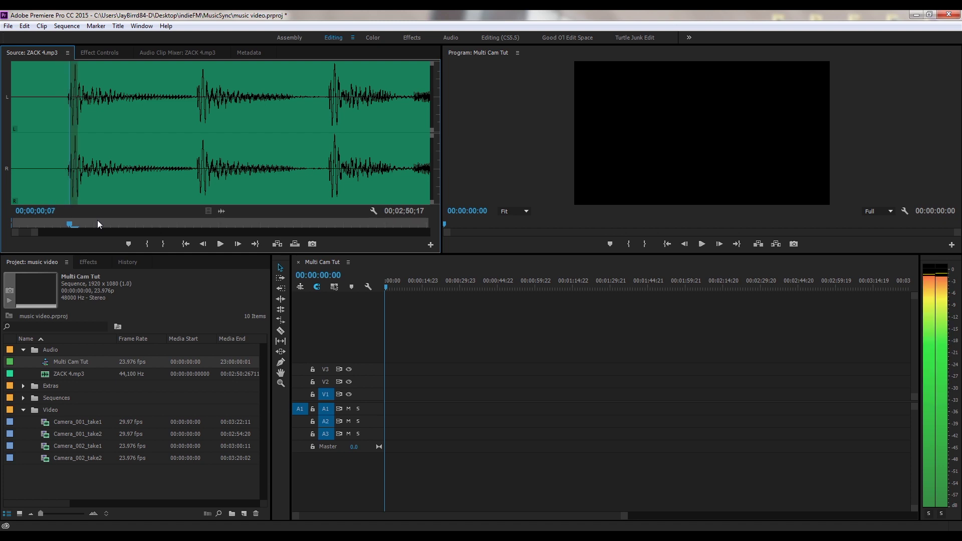
click(146, 245)
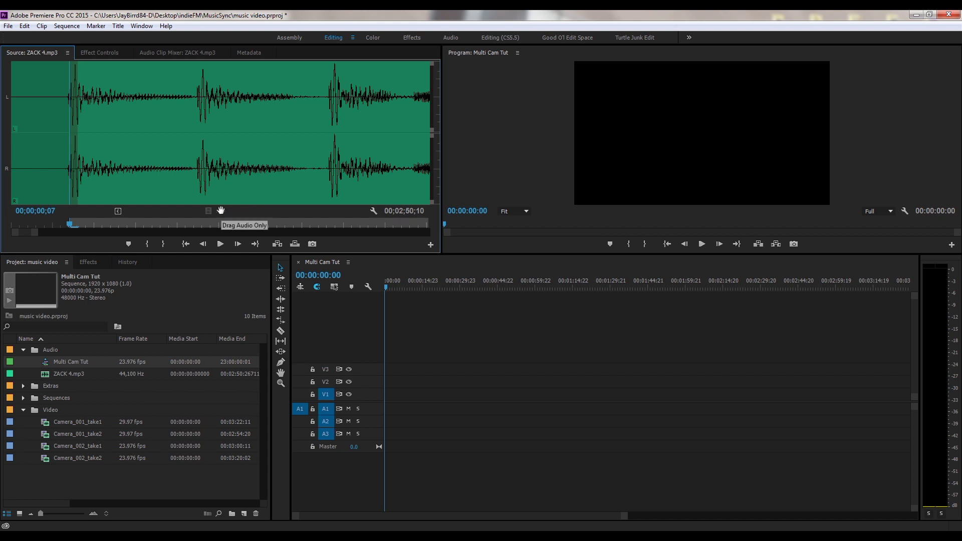
- Place the song's audio only on track A3 at sequence start, play it, and park at 00:00:04:13
drag(220, 211, 393, 434)
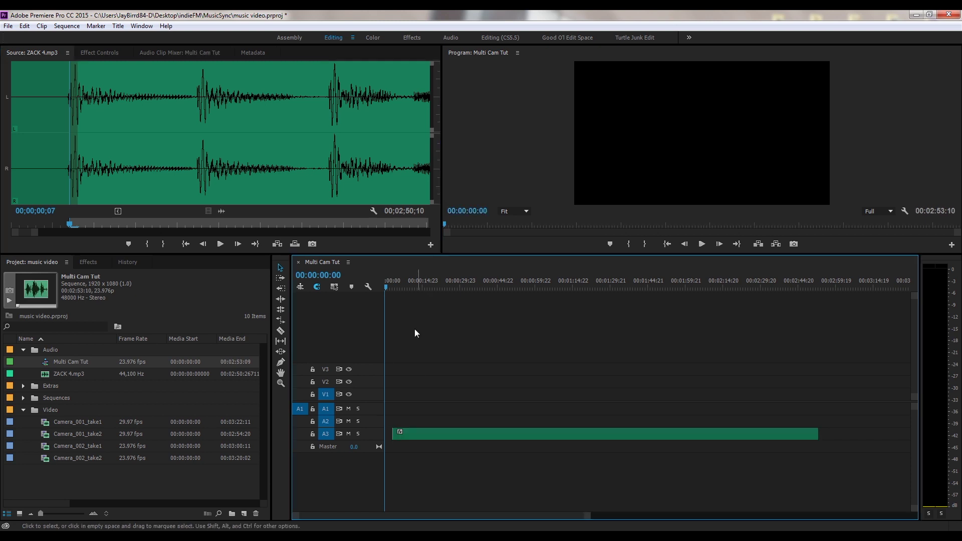
key(space)
drag(587, 519, 444, 516)
key(space)
drag(413, 287, 446, 290)
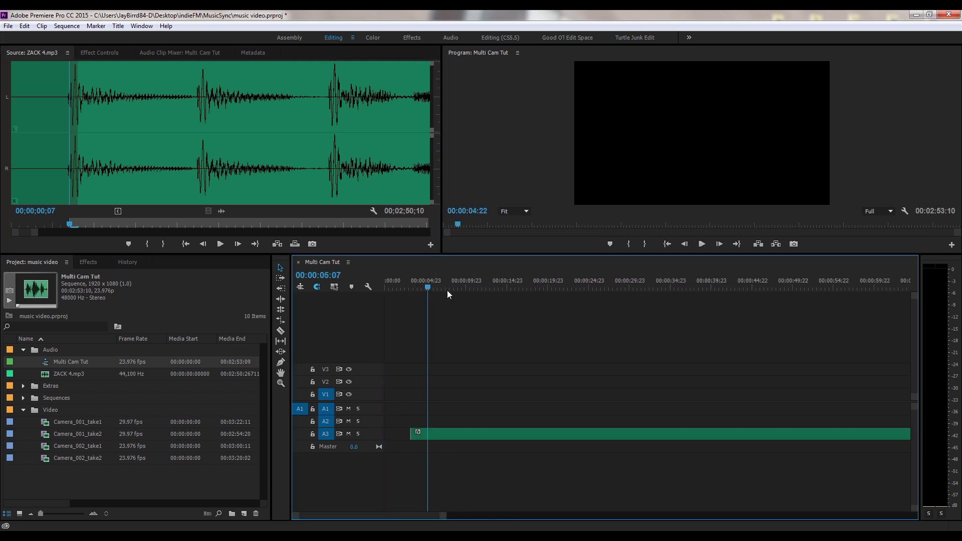
click(422, 281)
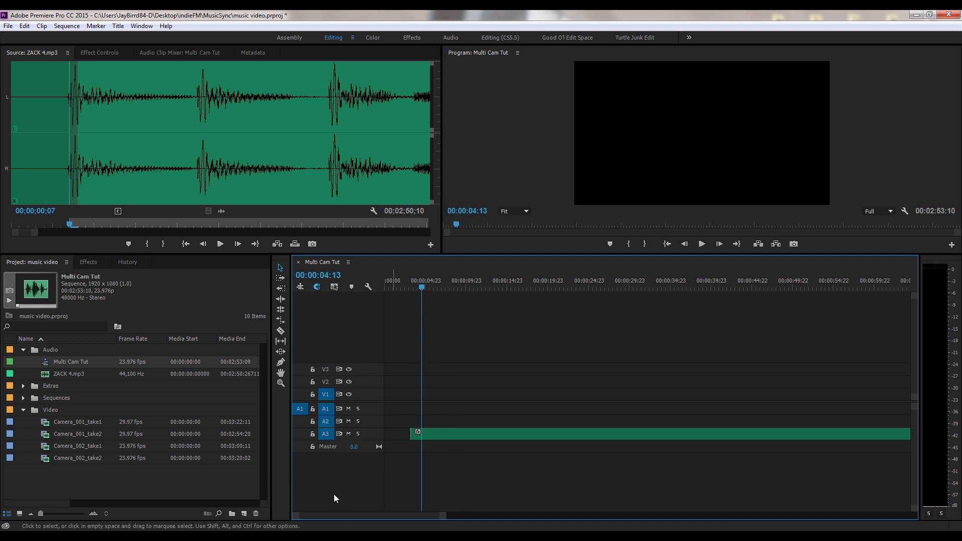
- Add 4 video and 4 audio tracks, then move the song clip down to A7
right_click(353, 420)
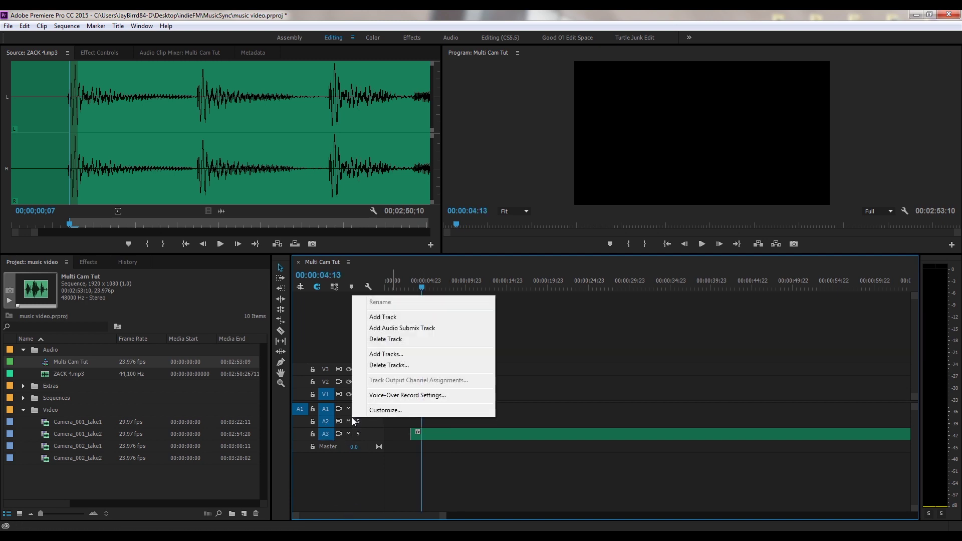
click(379, 356)
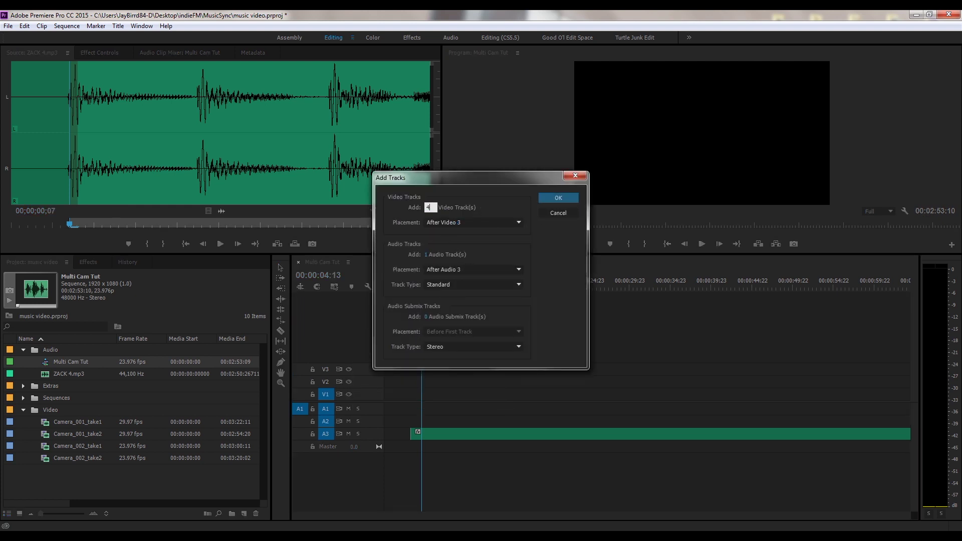
click(425, 254)
text(4)
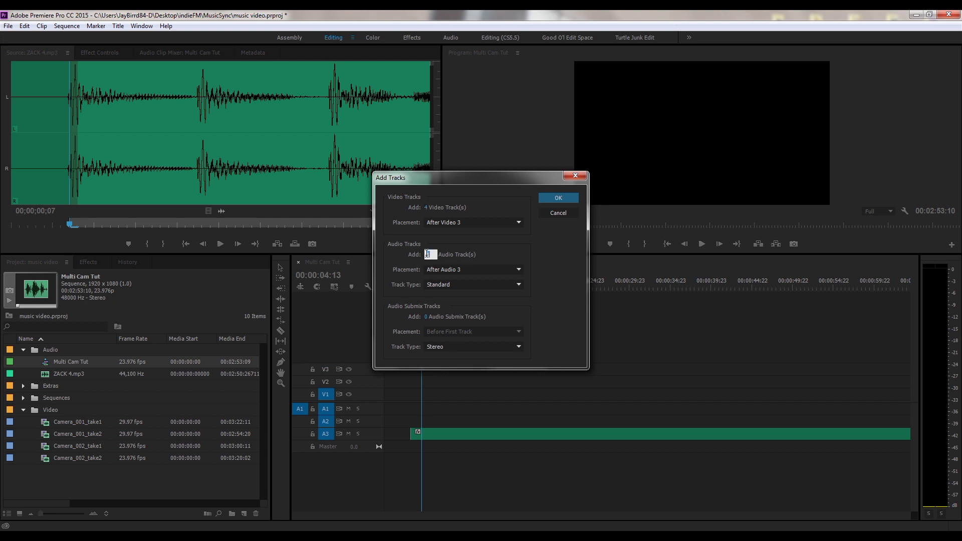
click(554, 199)
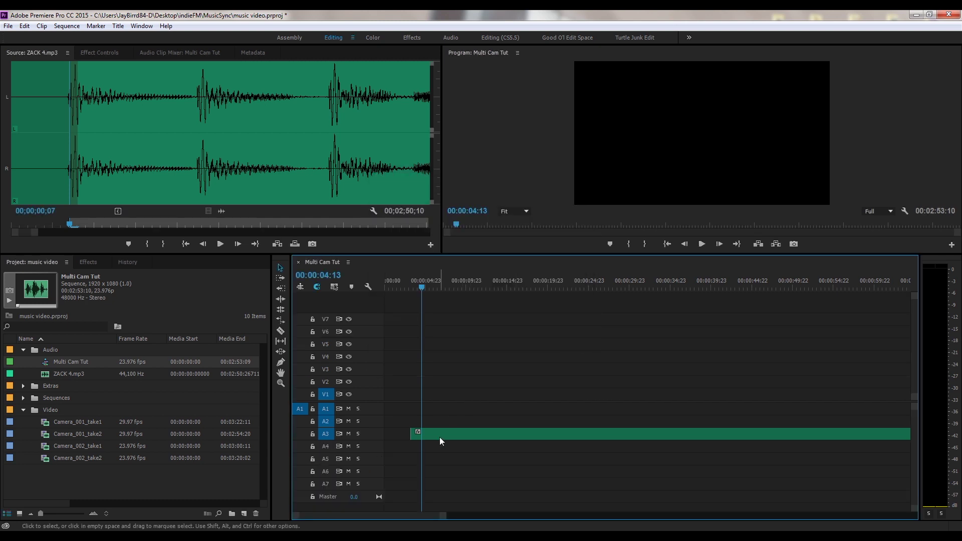
drag(441, 436, 444, 483)
- Add markers at 00:00:03:05, save the project, and collapse the Audio bin
drag(419, 286, 411, 288)
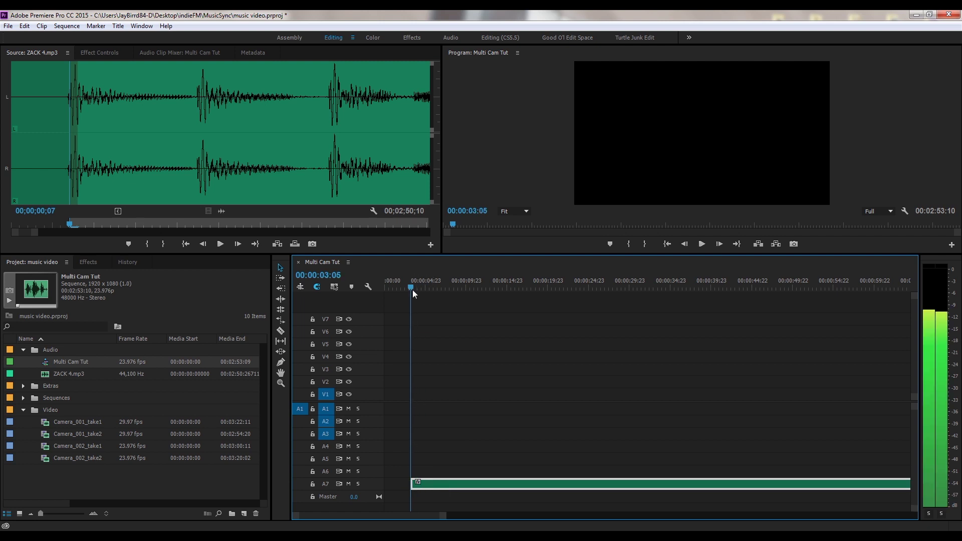
click(350, 290)
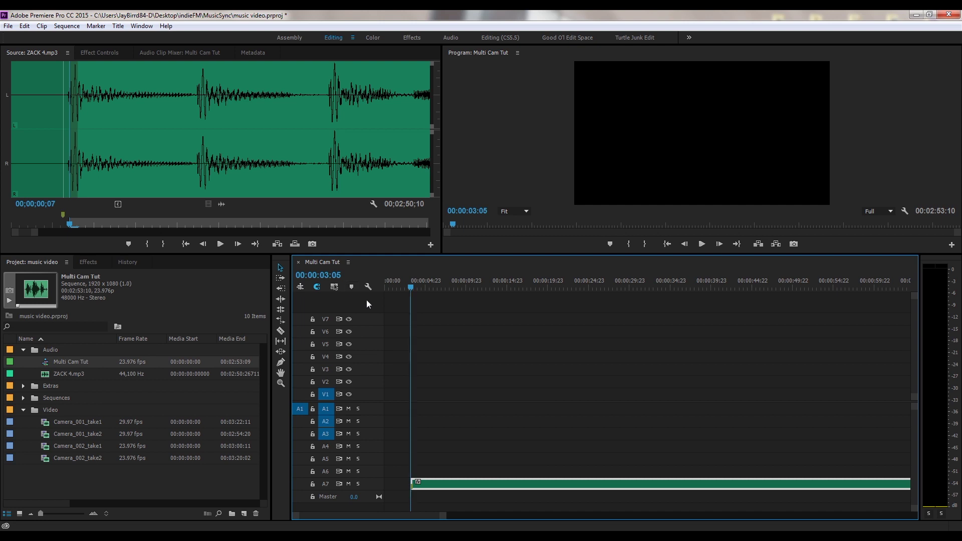
click(421, 332)
click(351, 286)
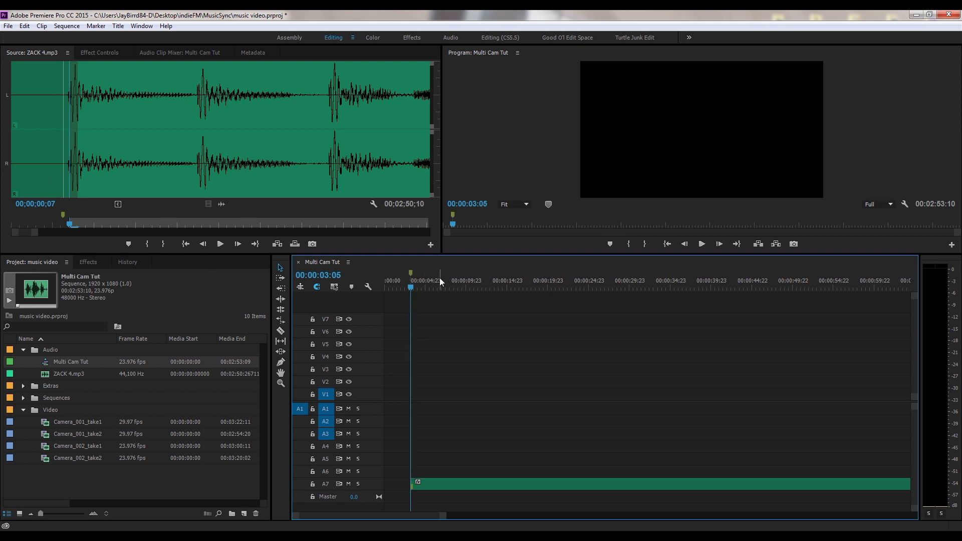
key(ctrl+s)
click(23, 350)
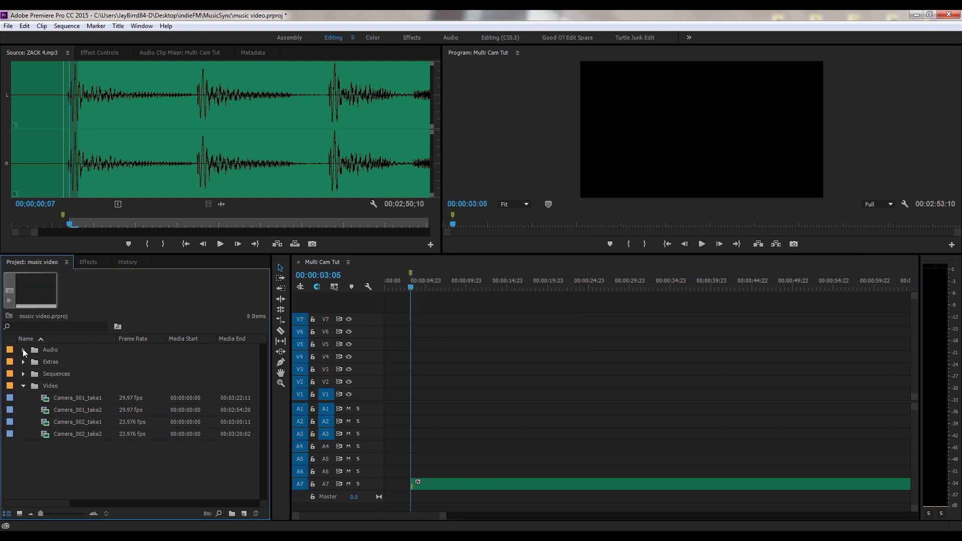
- Load Camera_001_take1 in the Source monitor and scrub its footage to about 29 seconds
double_click(44, 402)
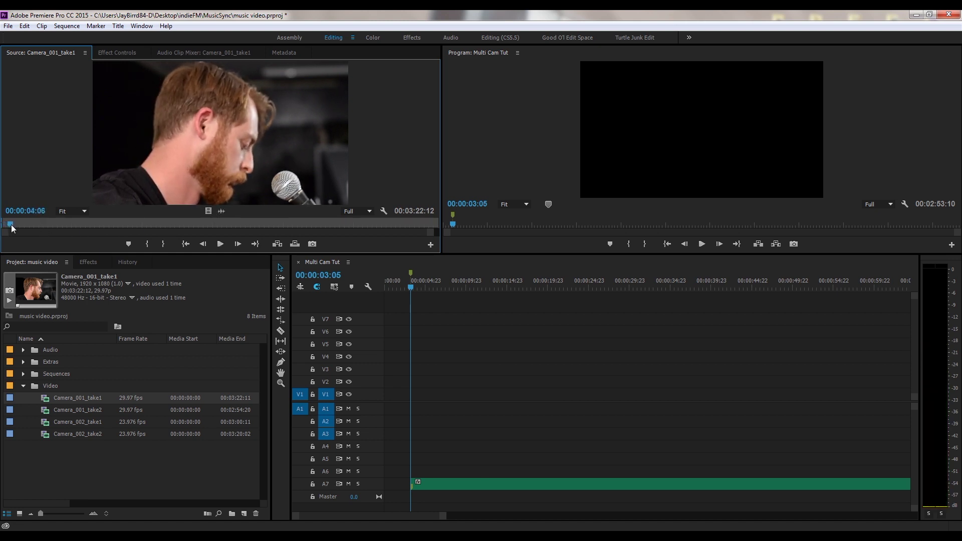
drag(10, 224, 53, 225)
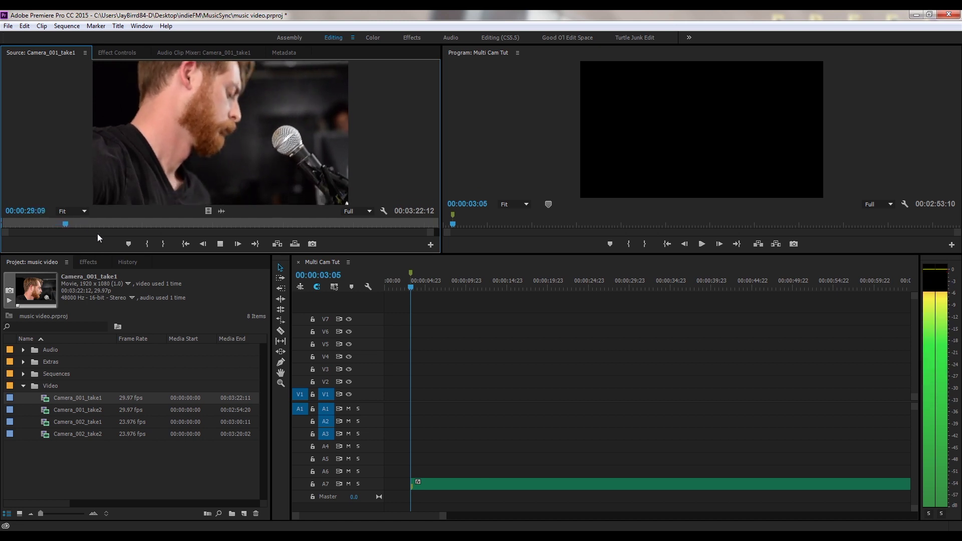
click(66, 225)
- Locate the song's first beat in Camera_001_take1's waveform and mark In at 00:00:28:15
click(221, 209)
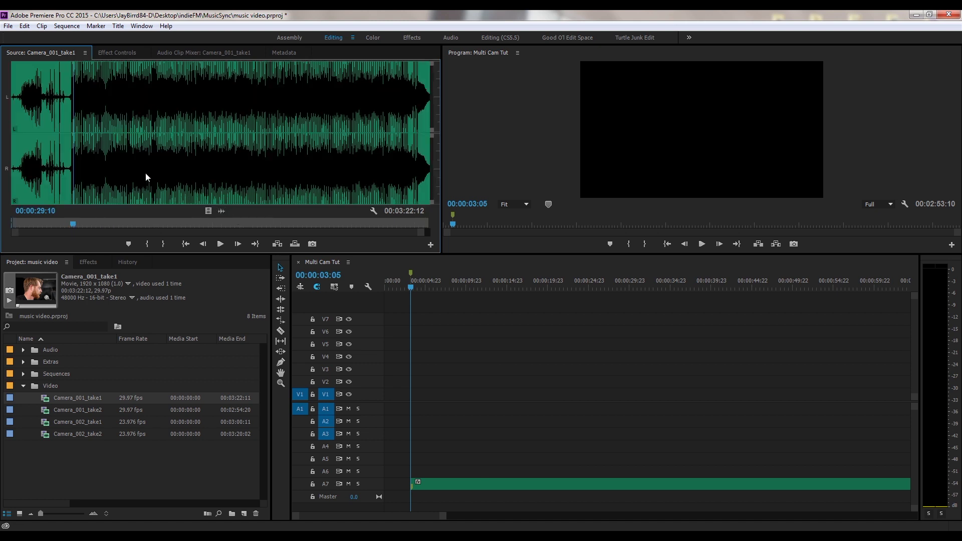
drag(73, 167, 71, 167)
key(equal)
key(equal)
key(equal)
key(equal)
key(equal)
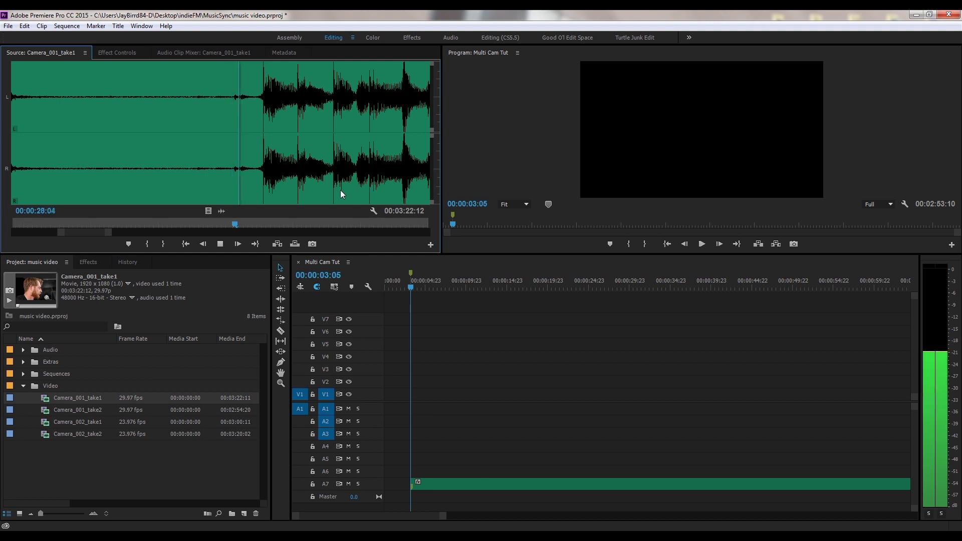
key(space)
click(262, 175)
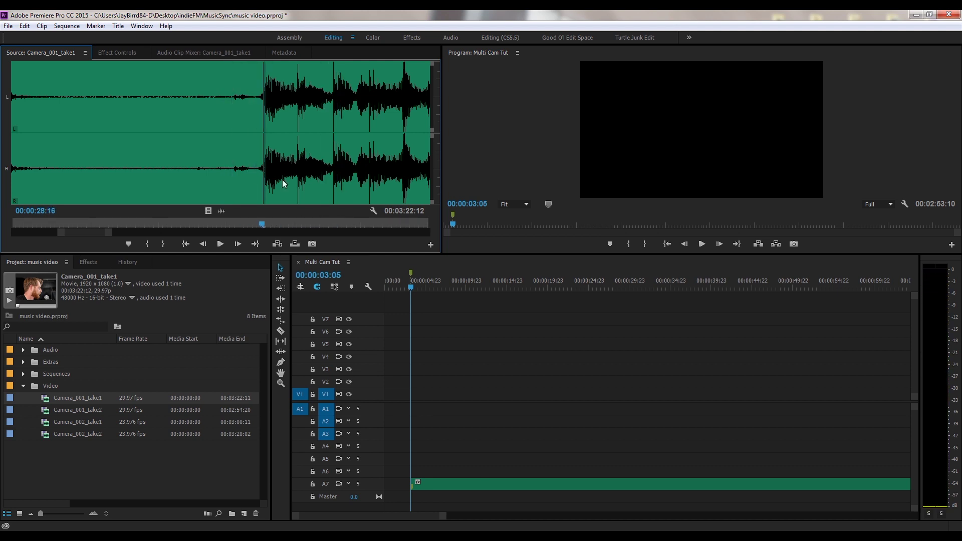
key(Left)
key(Left)
key(Left)
key(Right)
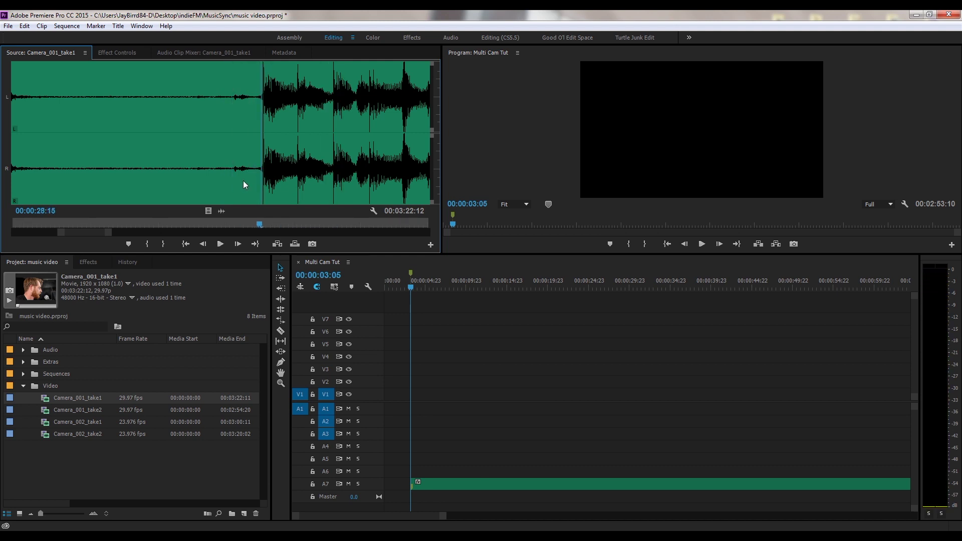
click(147, 244)
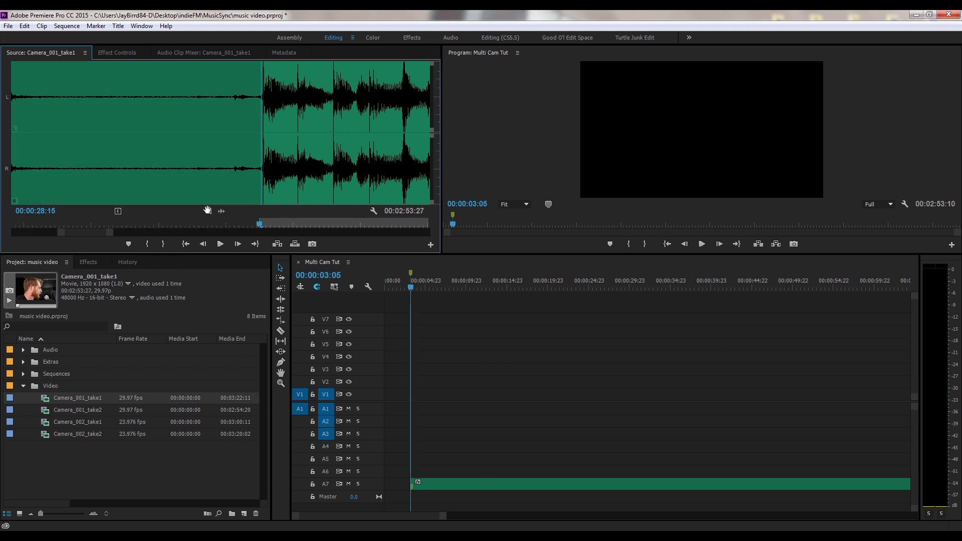
click(209, 211)
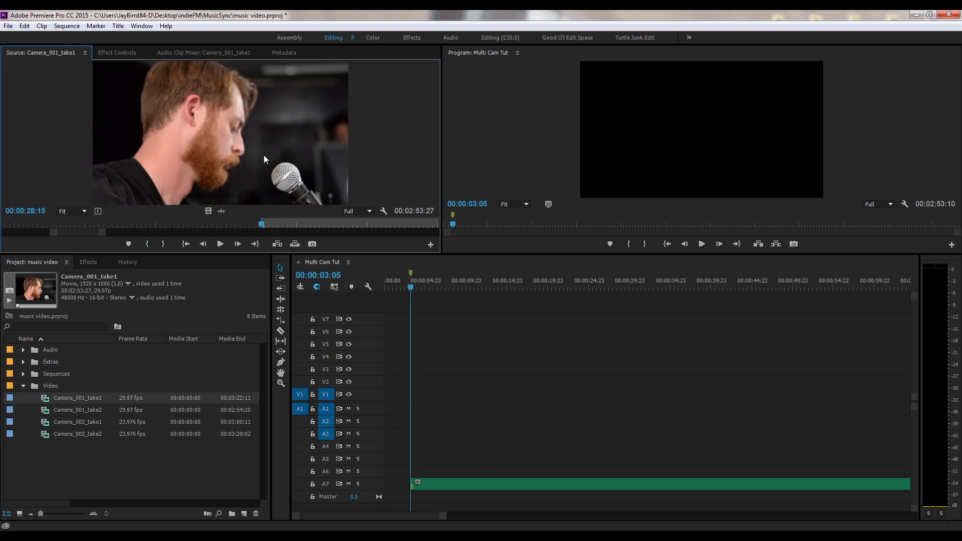
- Drop the trimmed Camera_001_take1 onto V1/A1, mute A1, and play back to check sync
drag(221, 140, 413, 394)
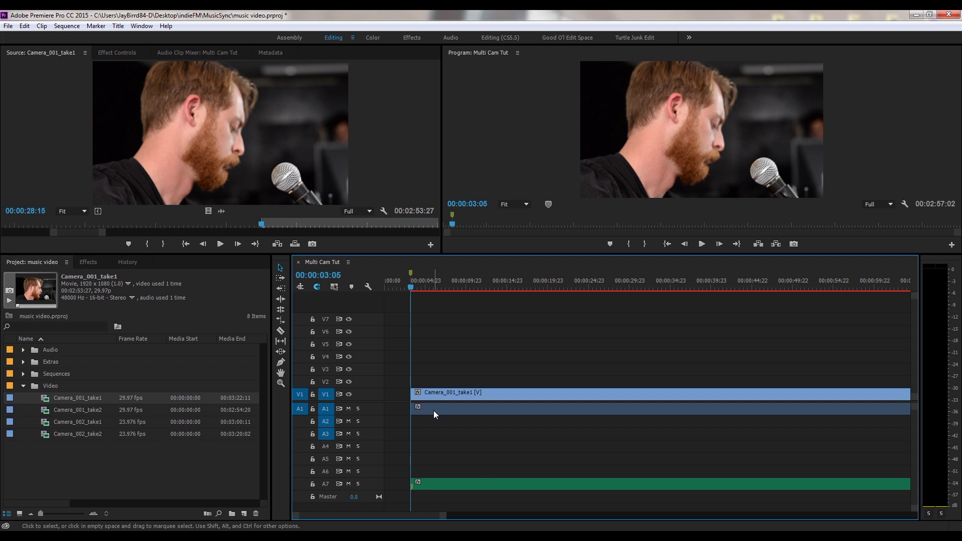
click(348, 409)
key(space)
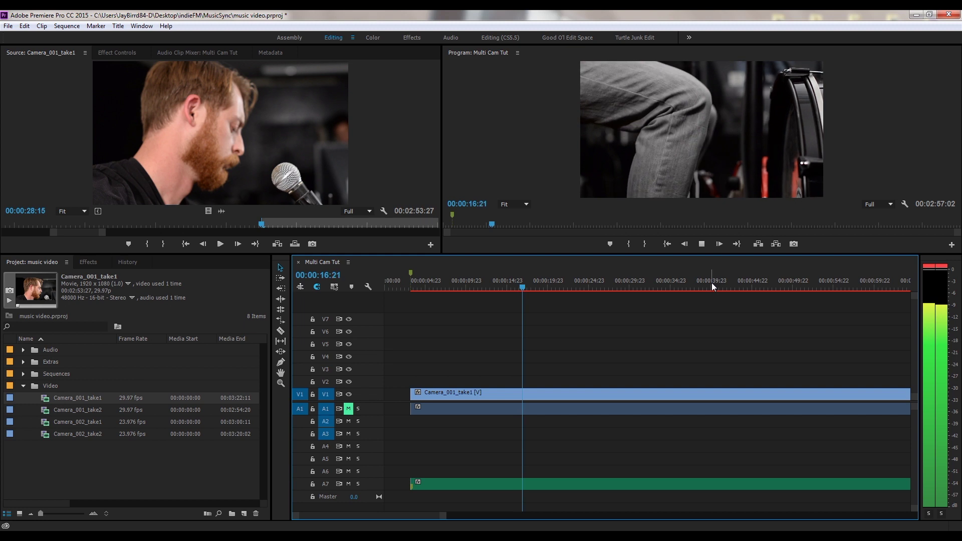
key(space)
click(411, 279)
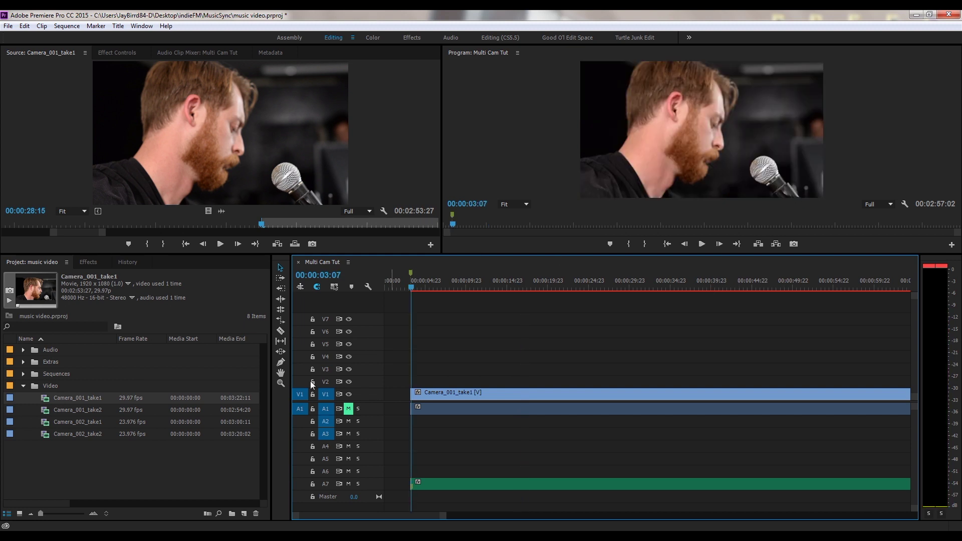
- Preview Camera_001_take2 and set its In point at the song's first beat, 00:00:04:17
double_click(46, 412)
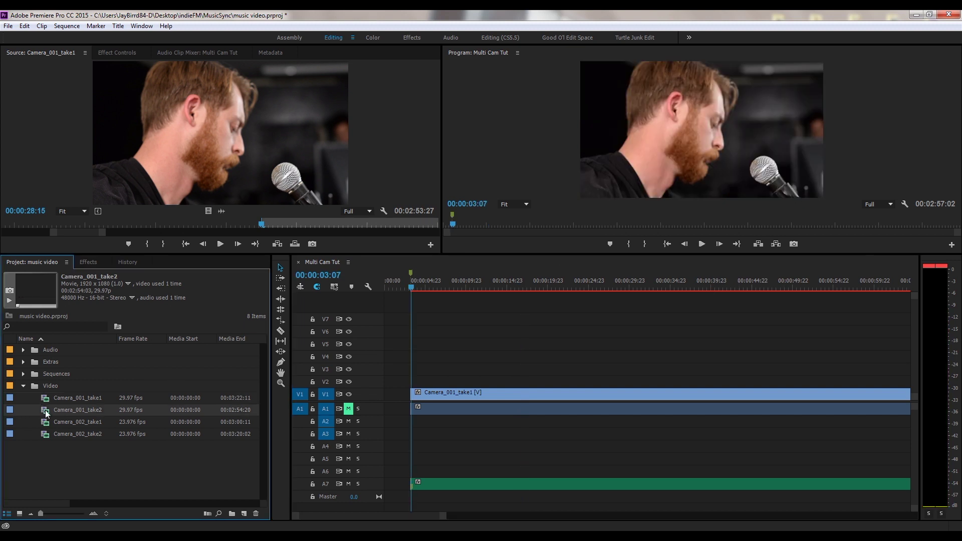
click(221, 243)
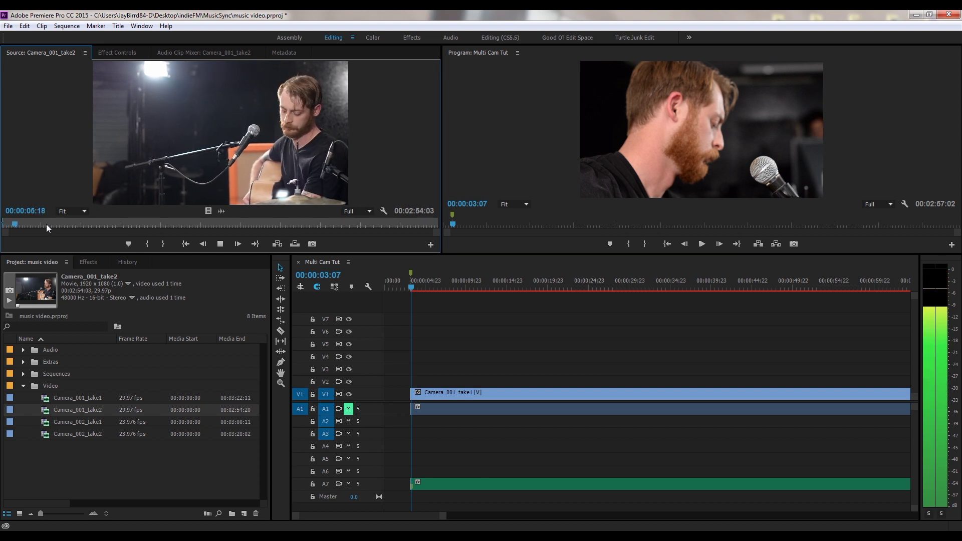
click(15, 227)
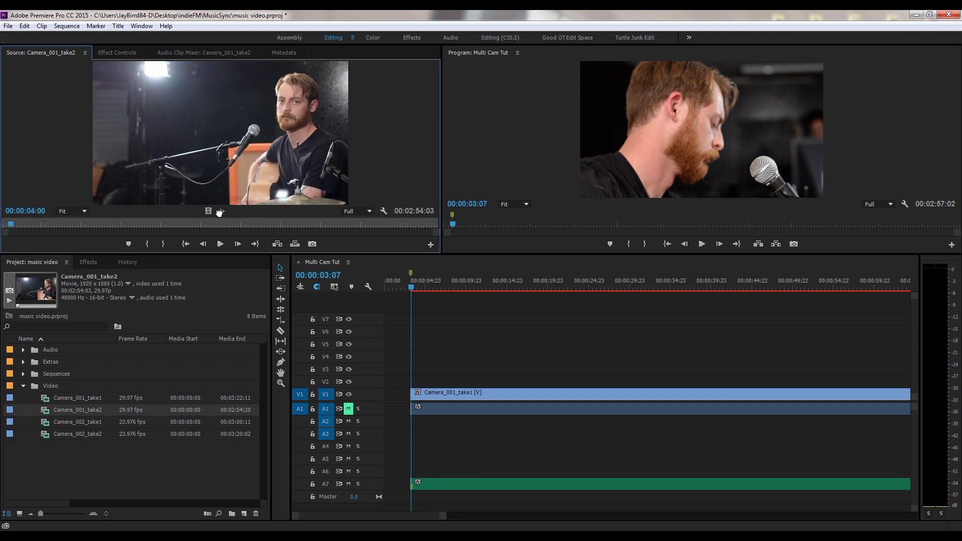
click(219, 211)
key(=)
key(=)
key(=)
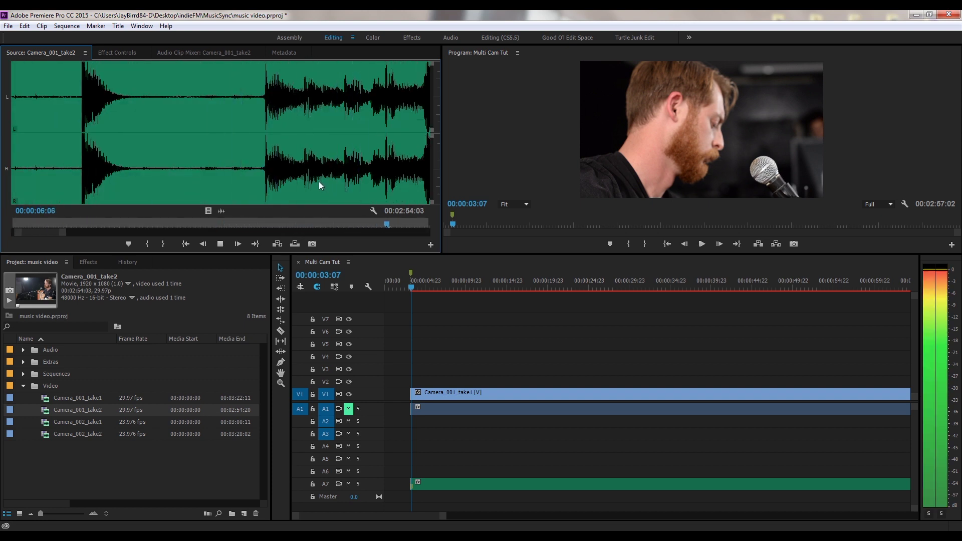
click(263, 185)
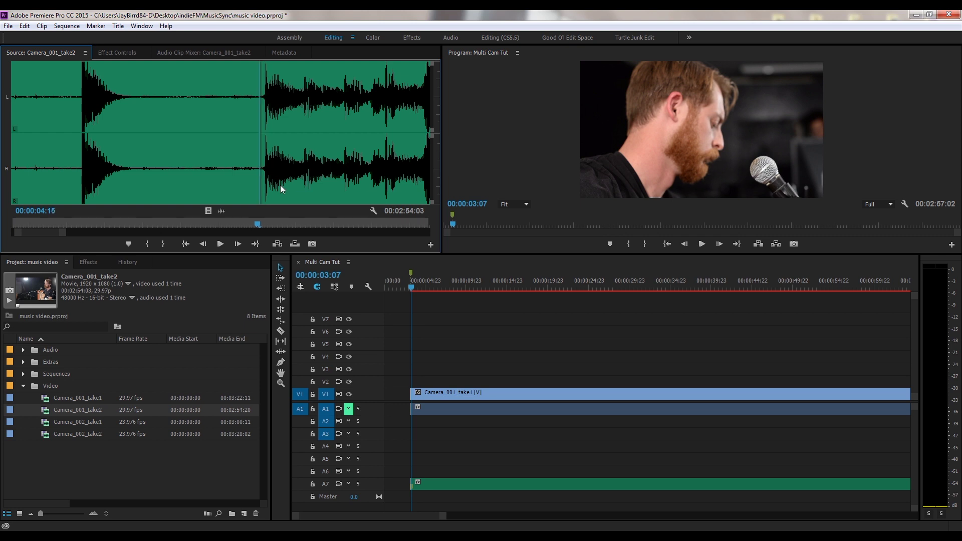
key(Right)
key(Right)
click(149, 245)
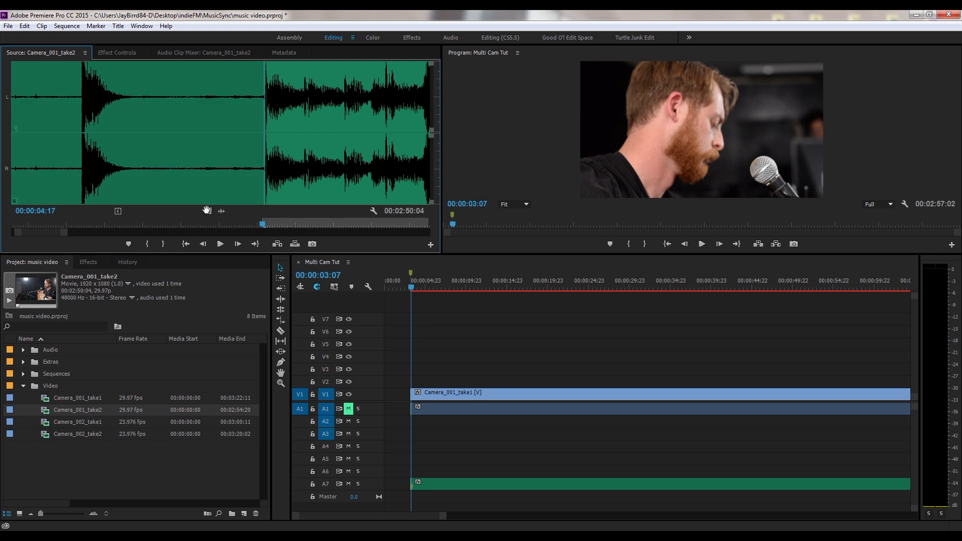
- Place Camera_001_take2 on V2/A2 at the sequence start and play to check sync
drag(210, 210, 413, 383)
click(429, 287)
key(space)
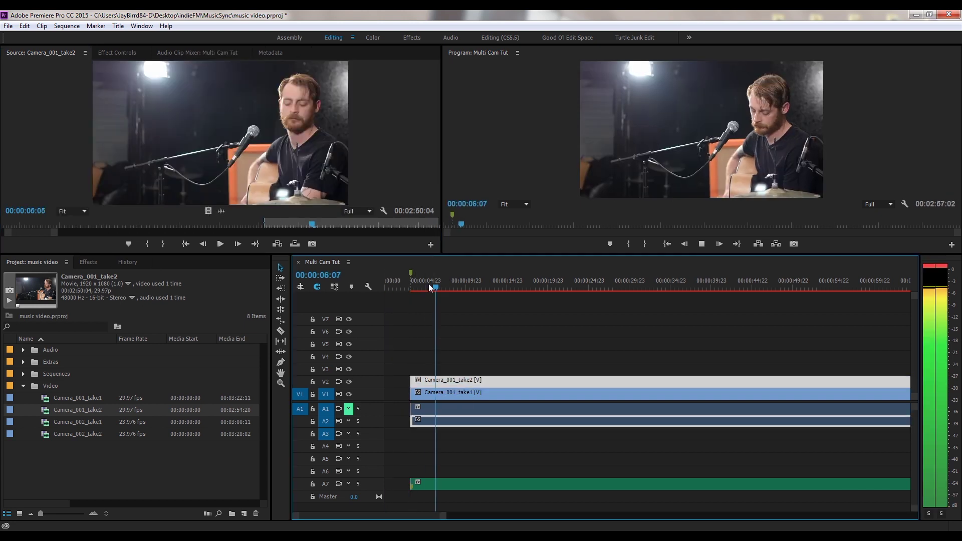
- Mark Camera_002_take1's In at 00:00:09:00, place it on V3/A3, and mute A3
key(space)
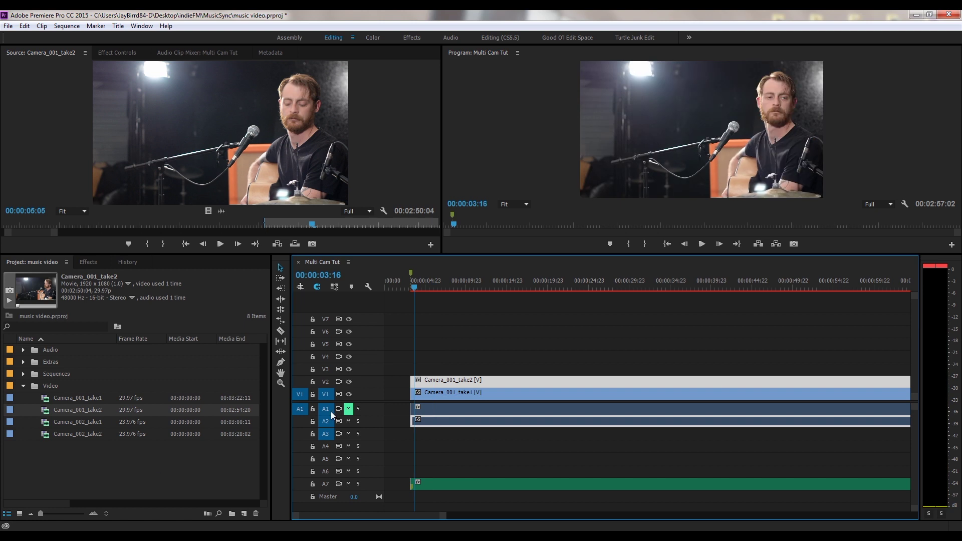
double_click(45, 425)
key(space)
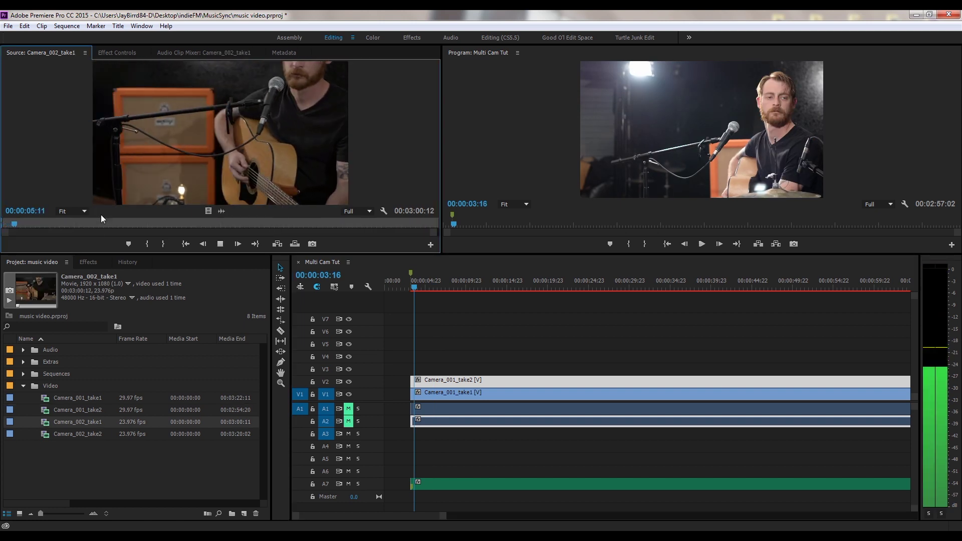
key(space)
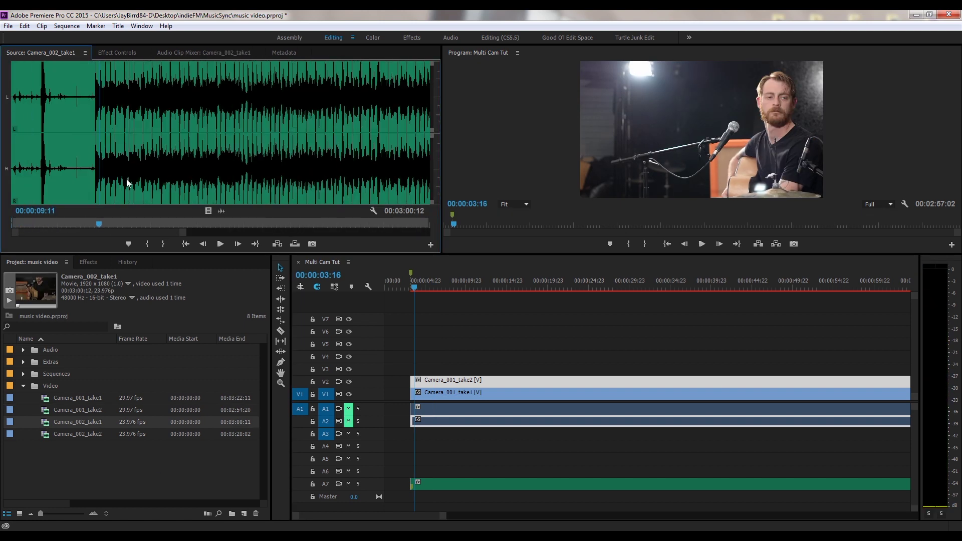
key(i)
drag(194, 179, 416, 368)
key(space)
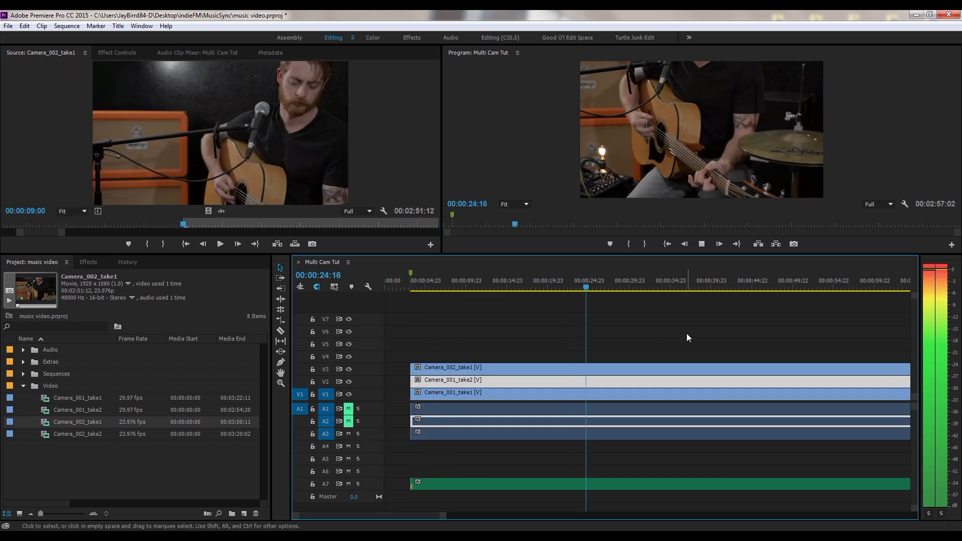
click(348, 433)
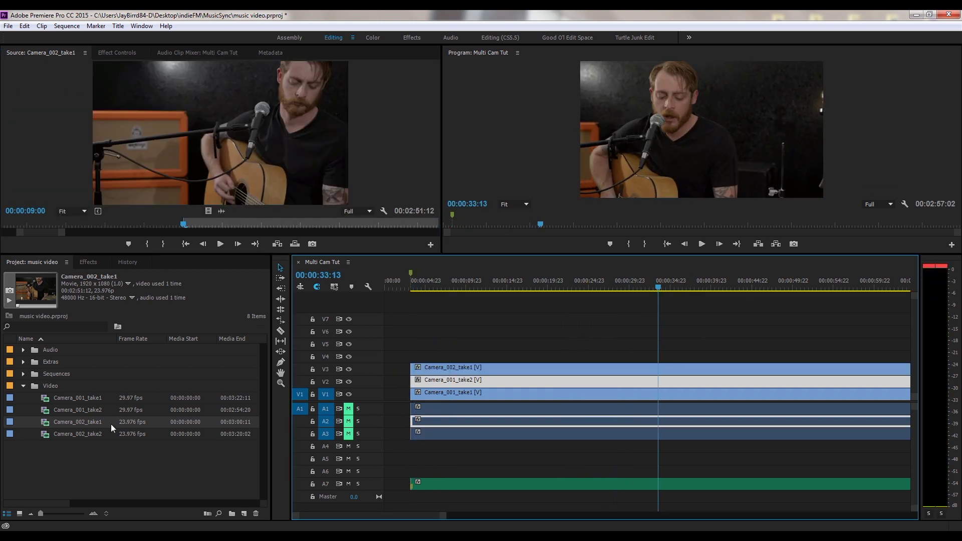
- Mark Camera_002_take2's In at 00:00:32:02 from its waveform and place it on V4/A4
double_click(77, 434)
drag(207, 224, 70, 223)
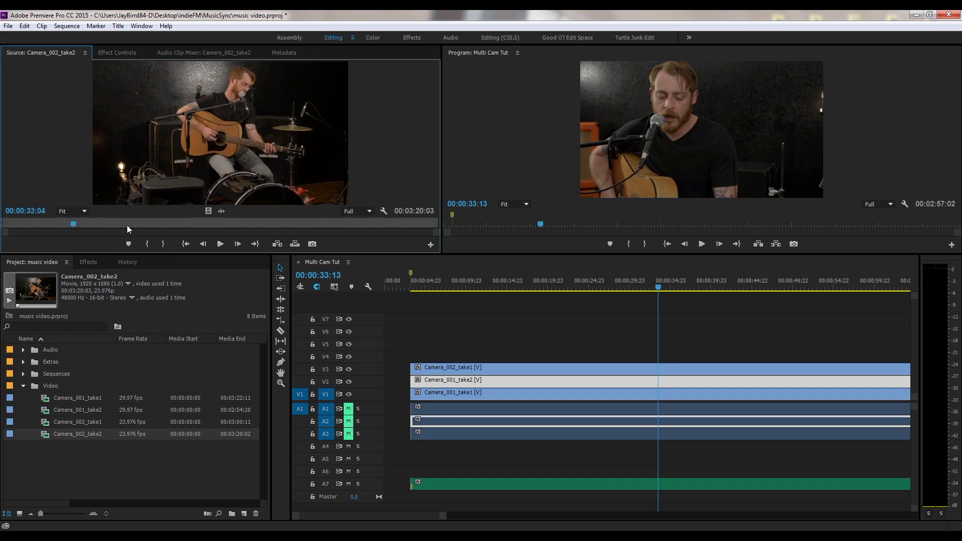
click(222, 211)
drag(75, 225, 236, 224)
key(i)
click(221, 211)
drag(211, 141, 416, 356)
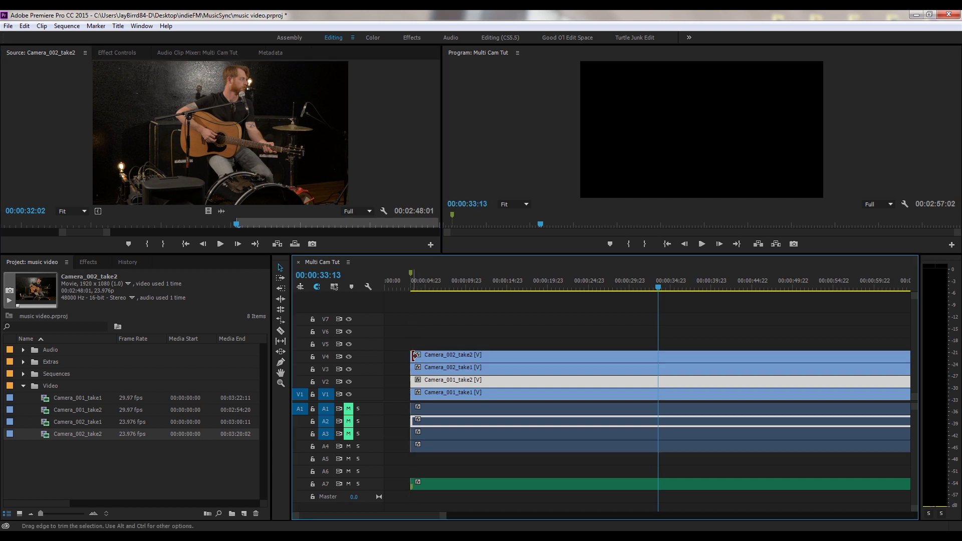
click(418, 283)
key(space)
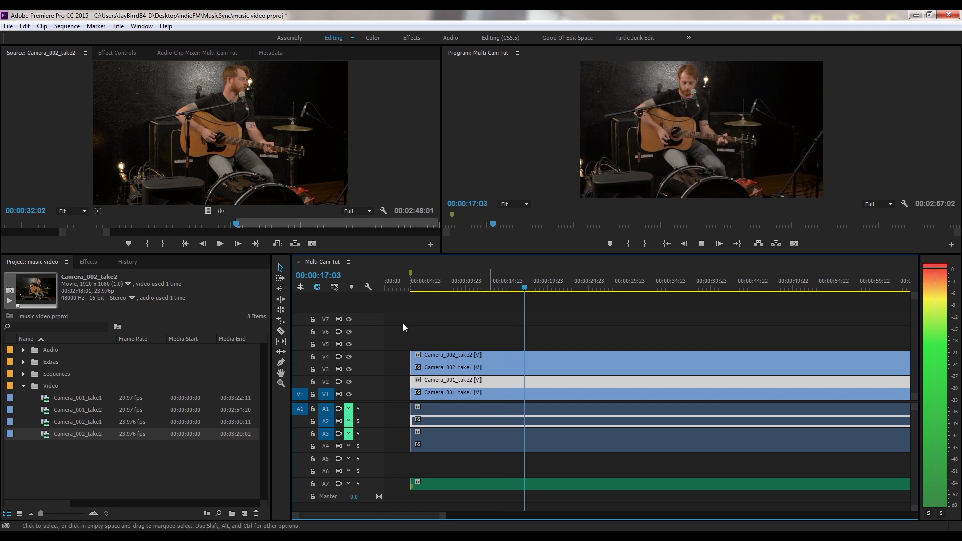
- Mute track A4, play through to about 57 seconds hearing only the song, then deselect
key(space)
click(349, 446)
key(space)
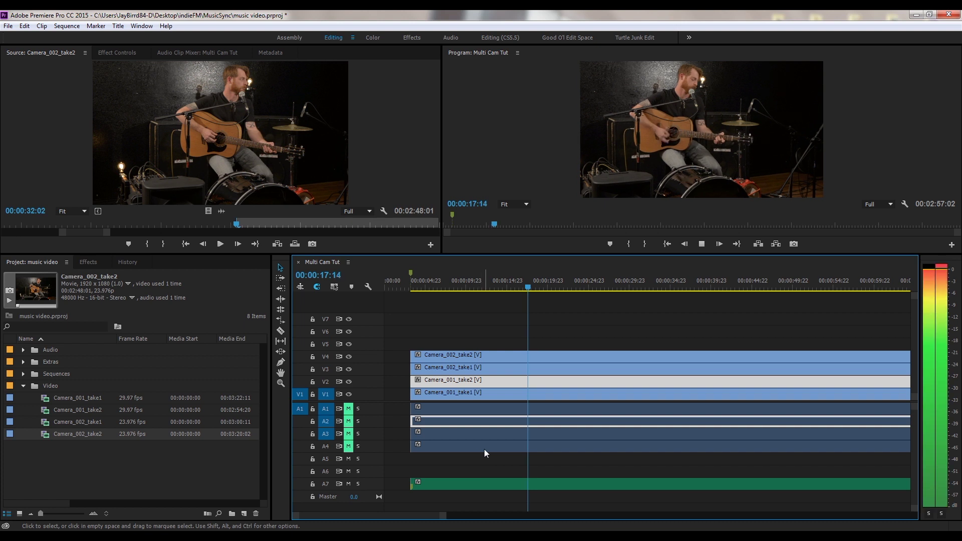
click(854, 280)
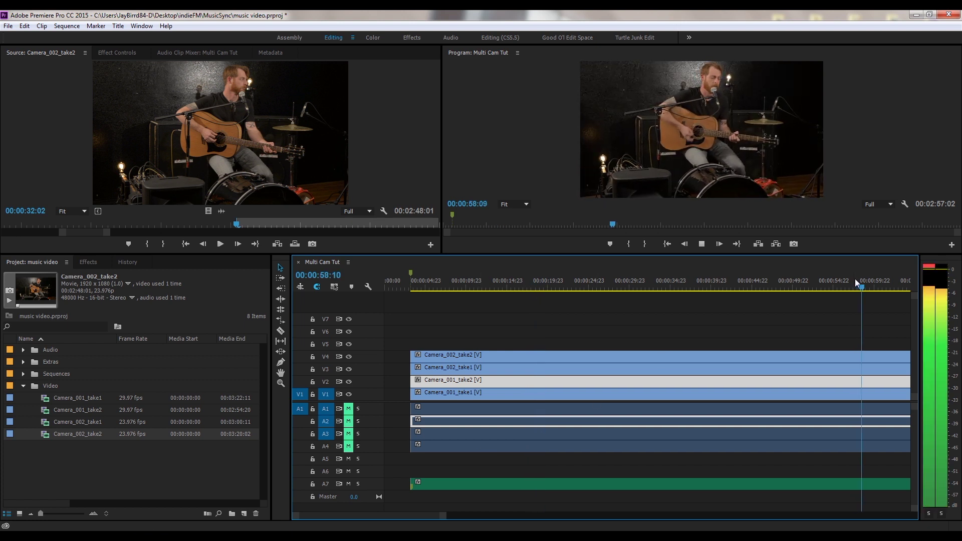
key(space)
key(Up)
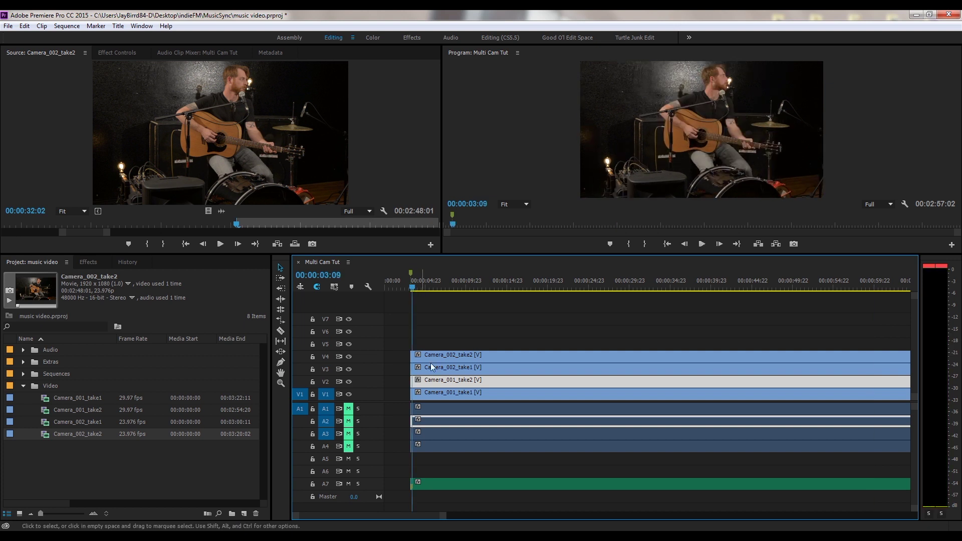
click(444, 467)
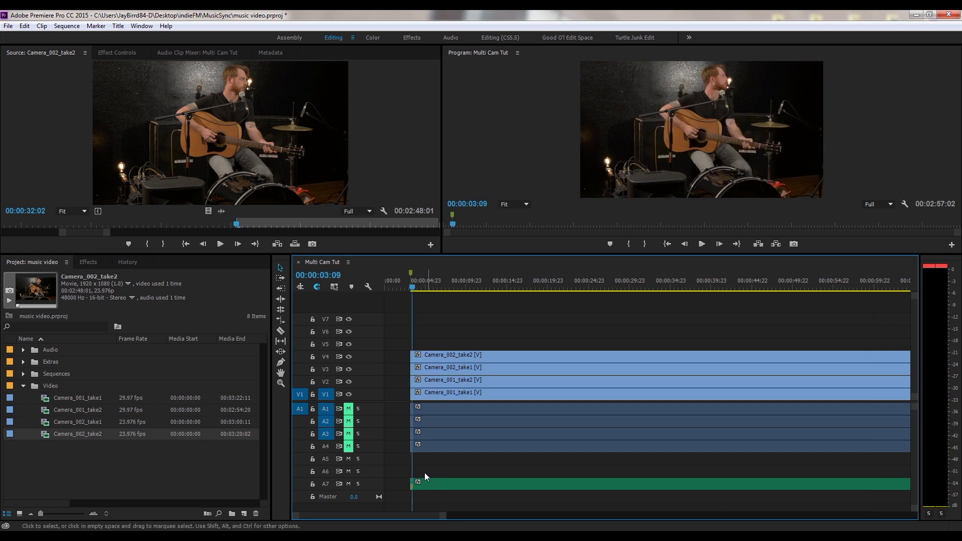
- Trim the lead-in of the song clip on A7, adjusting its start edge
drag(410, 482, 425, 469)
key(equal)
key(equal)
key(equal)
key(equal)
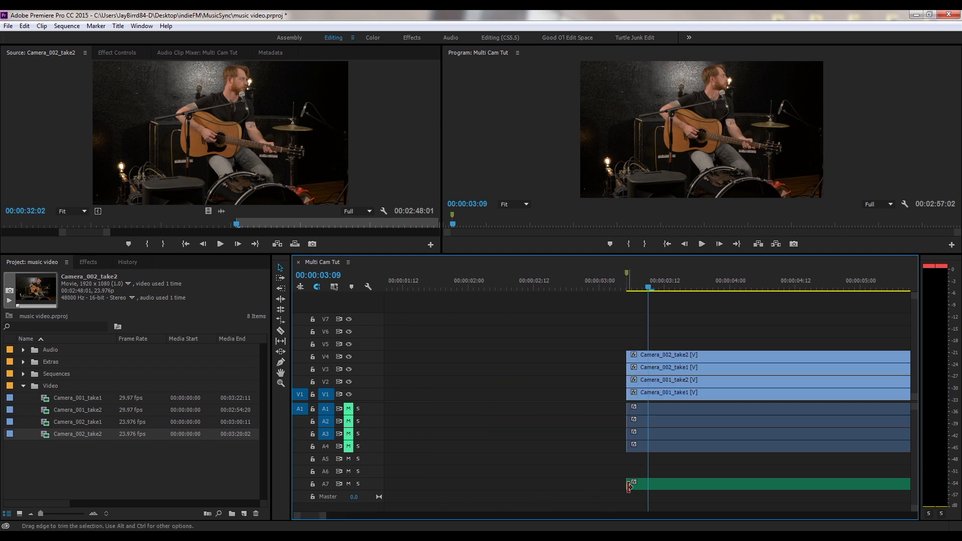
drag(610, 484, 590, 492)
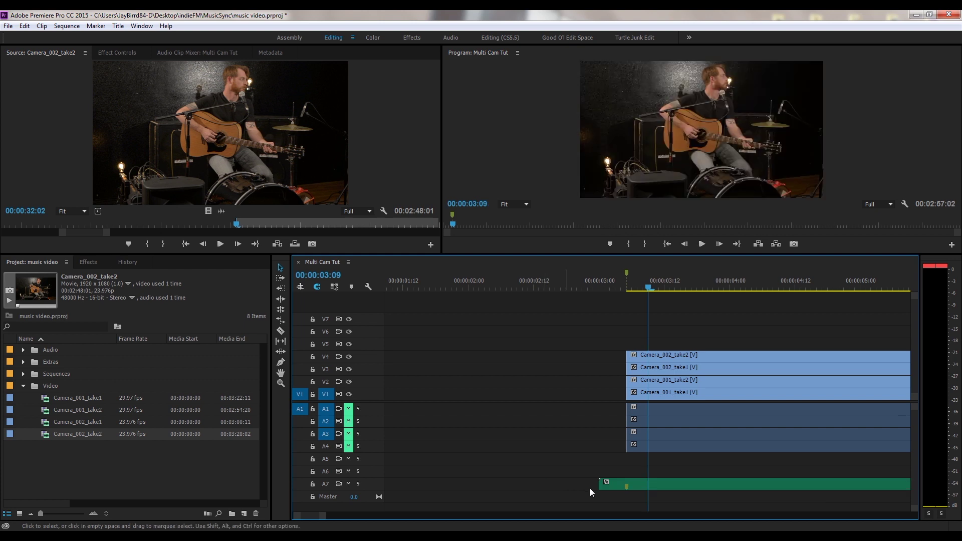
- Select the V1–V4/A1–A4 camera clips, trim their starts, and slide everything to the sequence start
drag(605, 357, 627, 454)
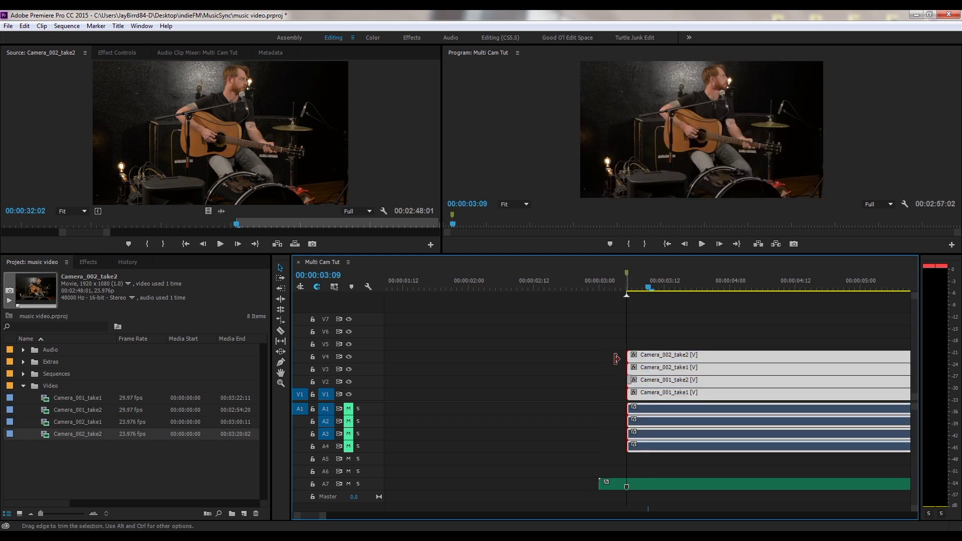
drag(627, 359, 623, 501)
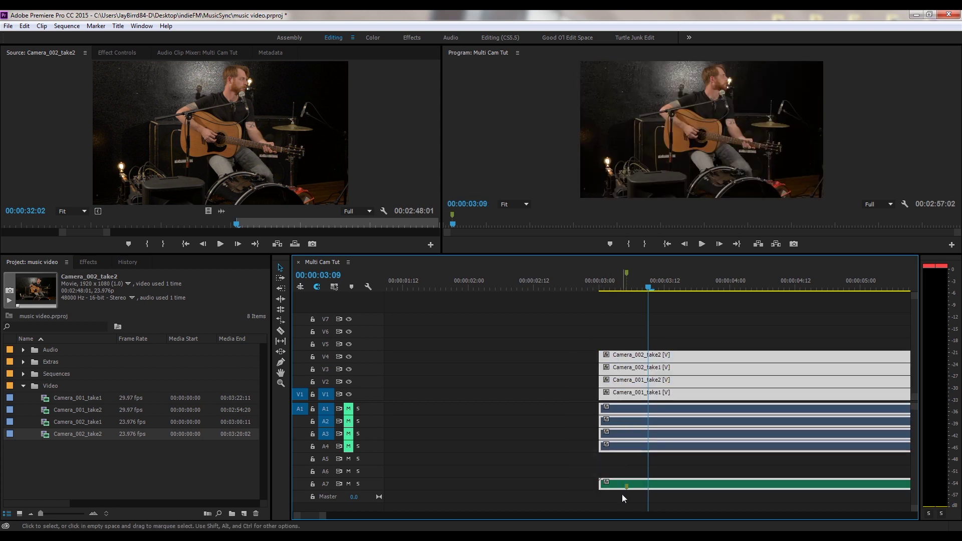
drag(632, 357, 413, 357)
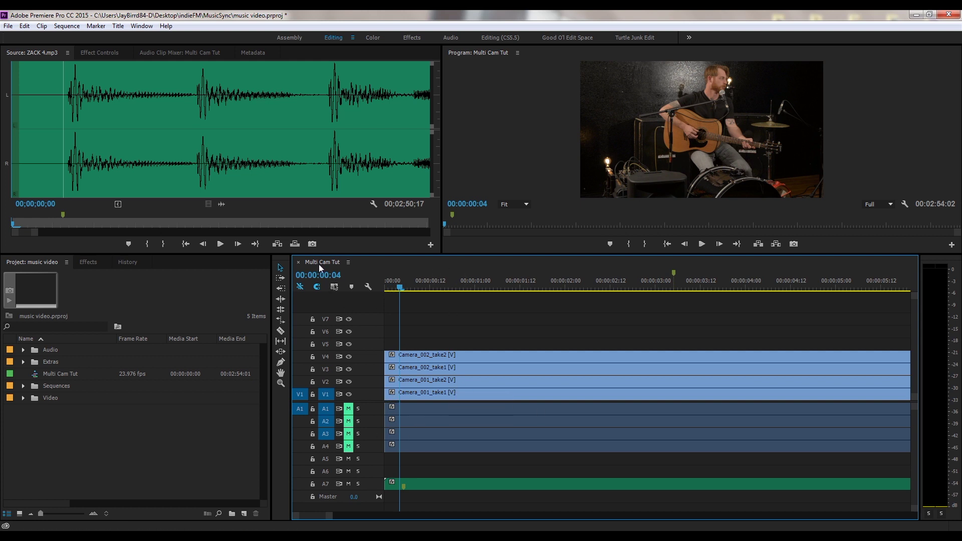
click(100, 432)
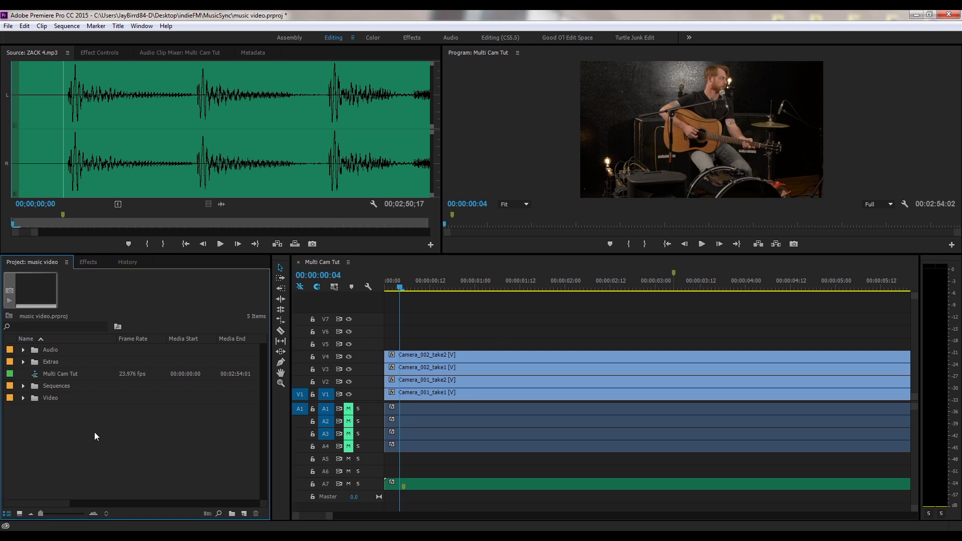
- Create a new DSLR 1080p24 sequence named Main Seq
click(8, 25)
mouse_move(74, 40)
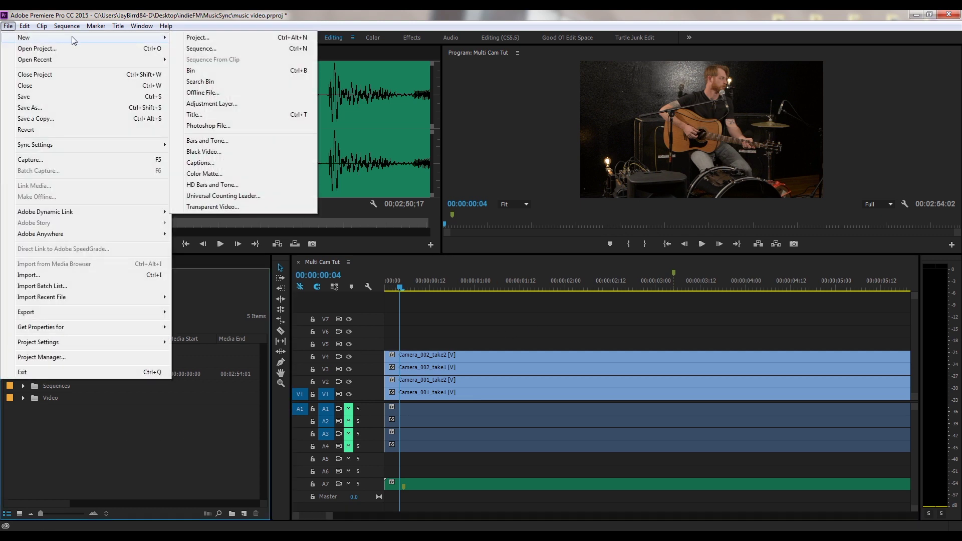
click(201, 48)
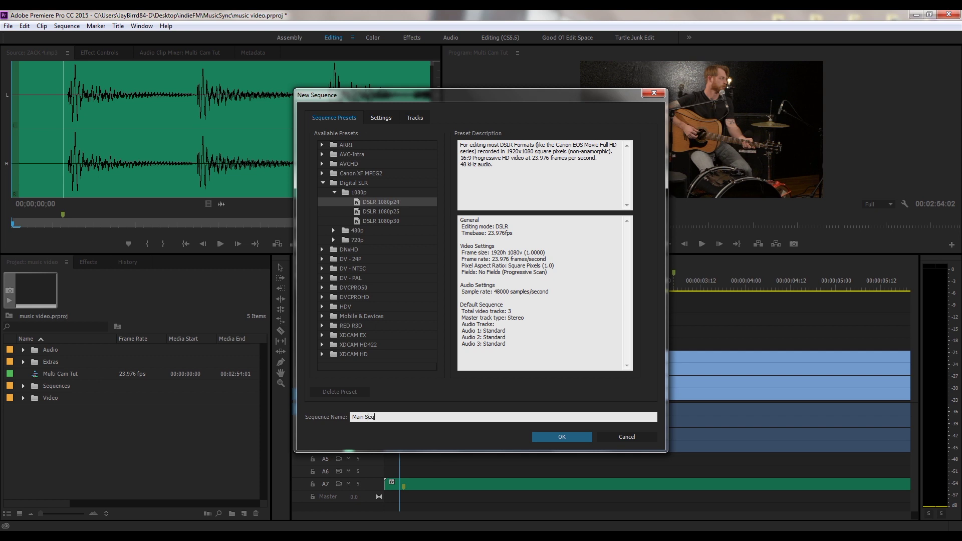
click(561, 436)
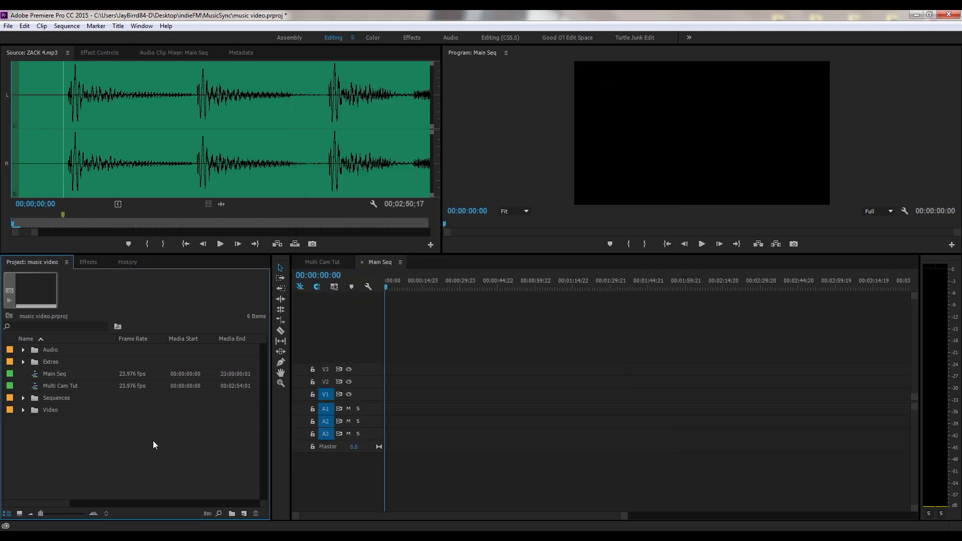
- Place ZACK 4.mp3 from the Audio bin on track A3 at 00:00 and play it briefly
click(23, 350)
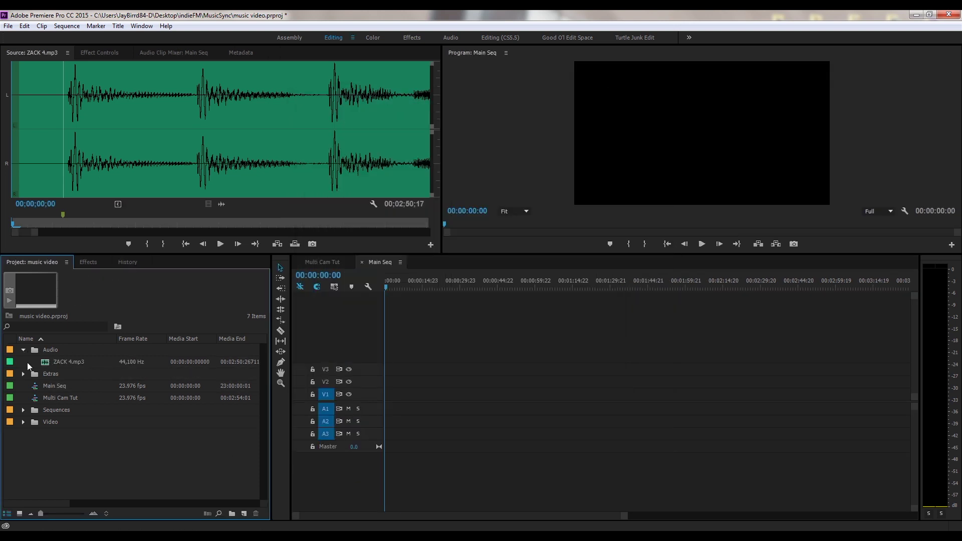
drag(44, 362, 386, 428)
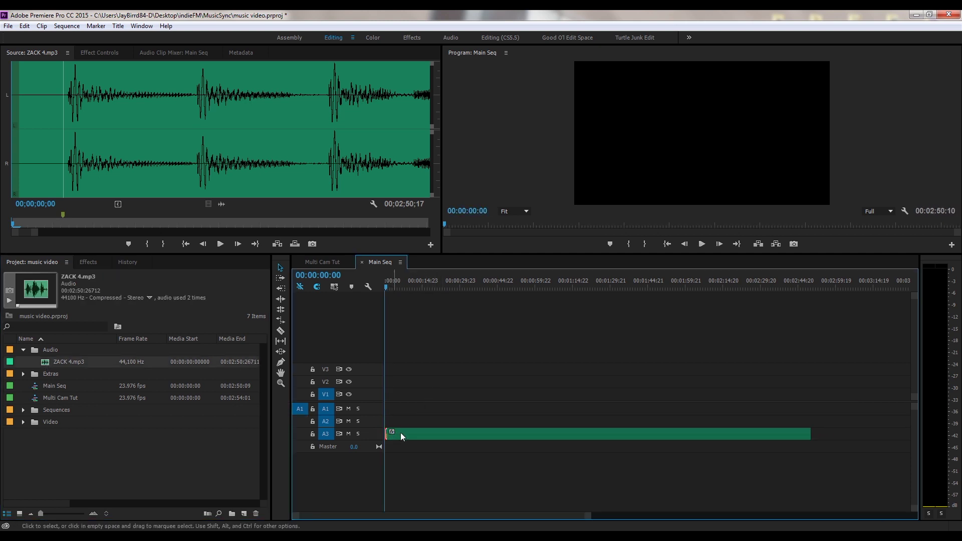
key(space)
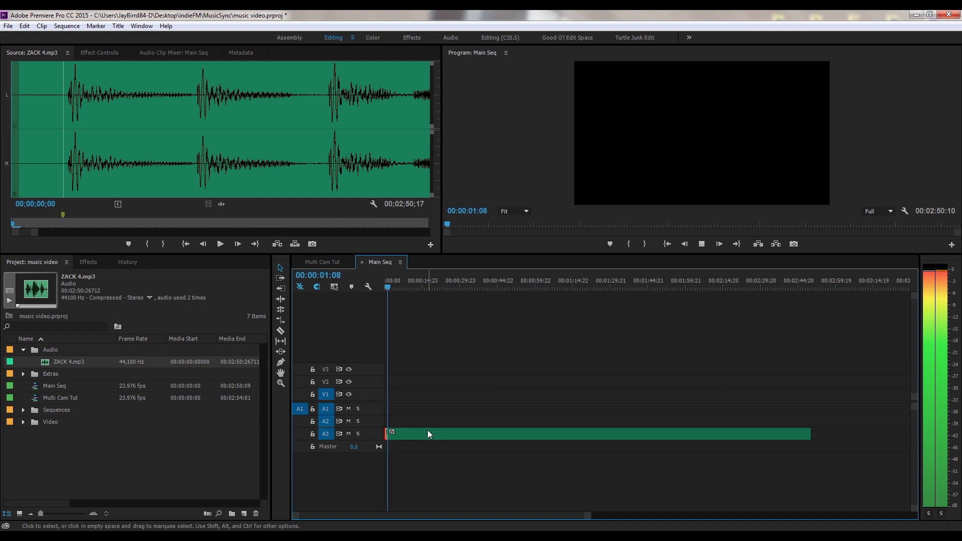
key(space)
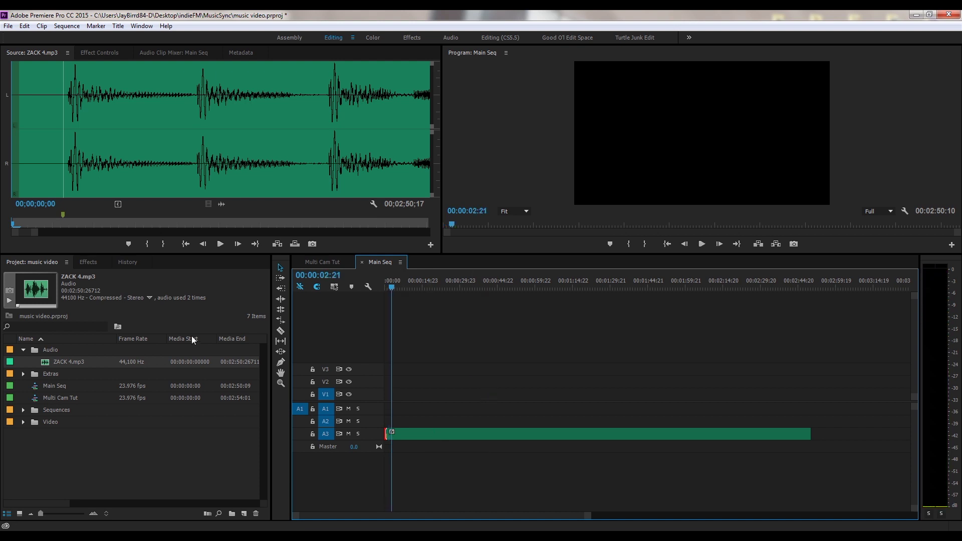
click(36, 398)
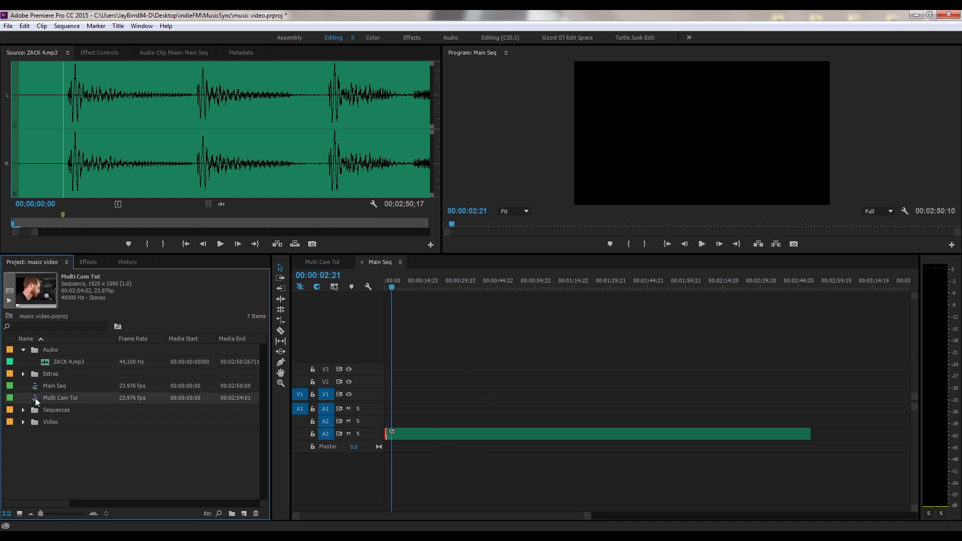
- Try inserting Multi Cam Tut as individual clips, then undo it and re-enable nesting
click(300, 287)
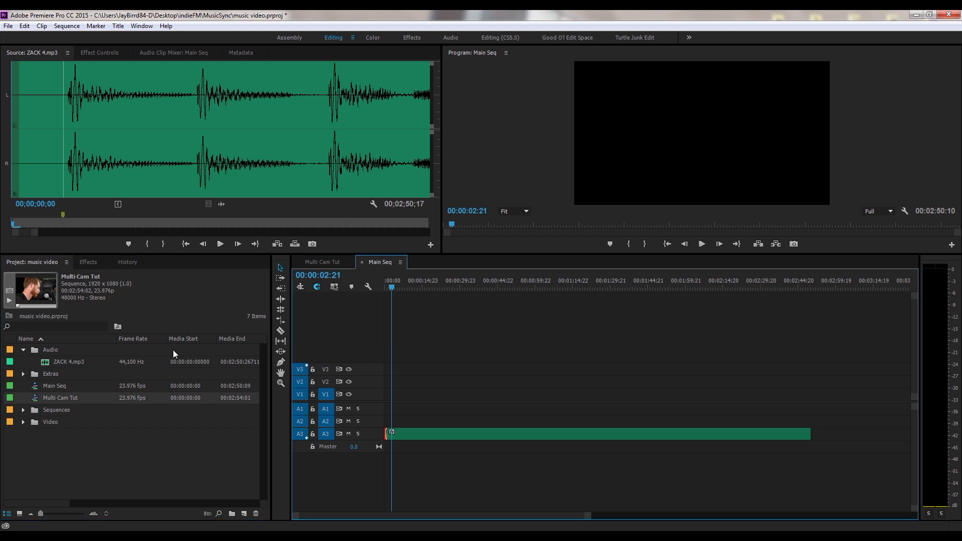
drag(37, 398, 362, 370)
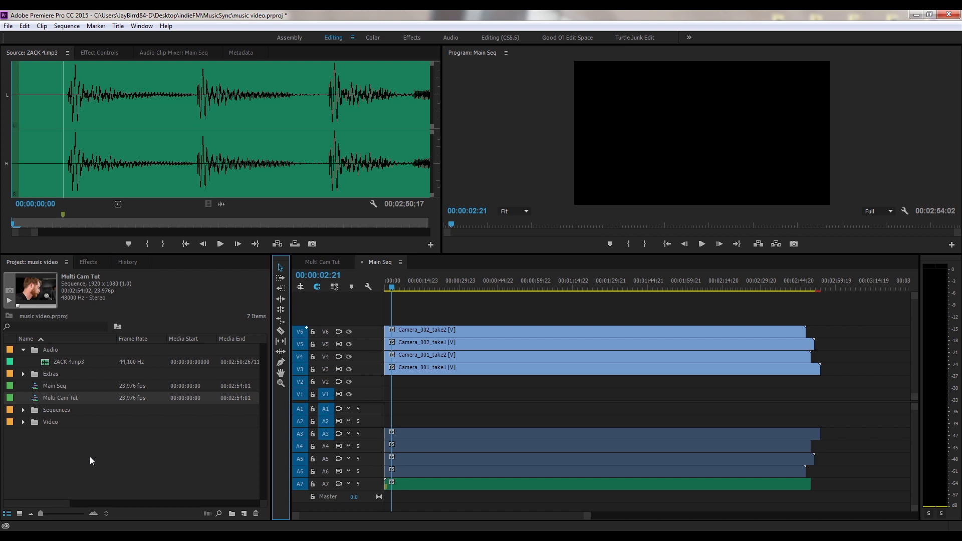
click(74, 449)
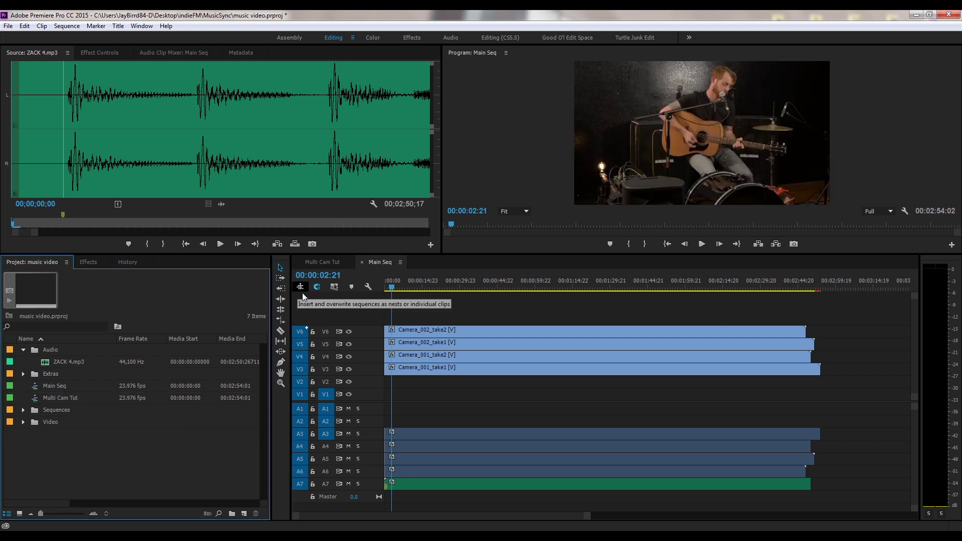
click(459, 396)
key(ctrl+z)
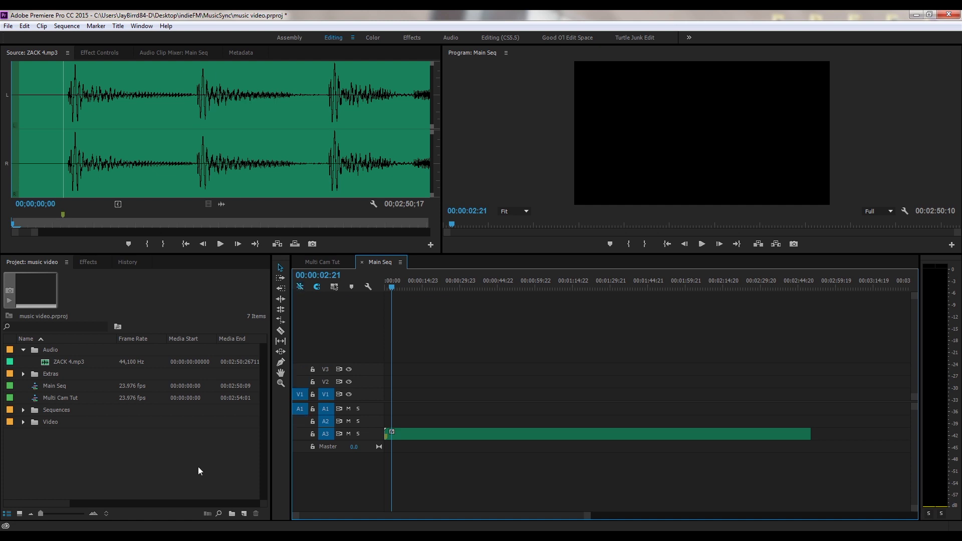
- Drop Multi Cam Tut as one nested clip on V1/A1, play back, and mute A1
click(77, 481)
click(36, 398)
drag(143, 386, 383, 396)
key(space)
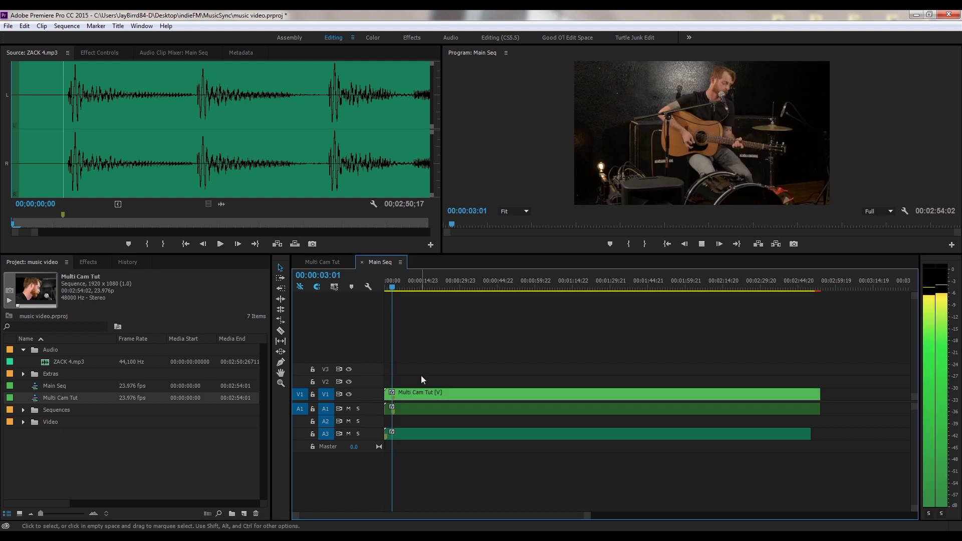
click(349, 408)
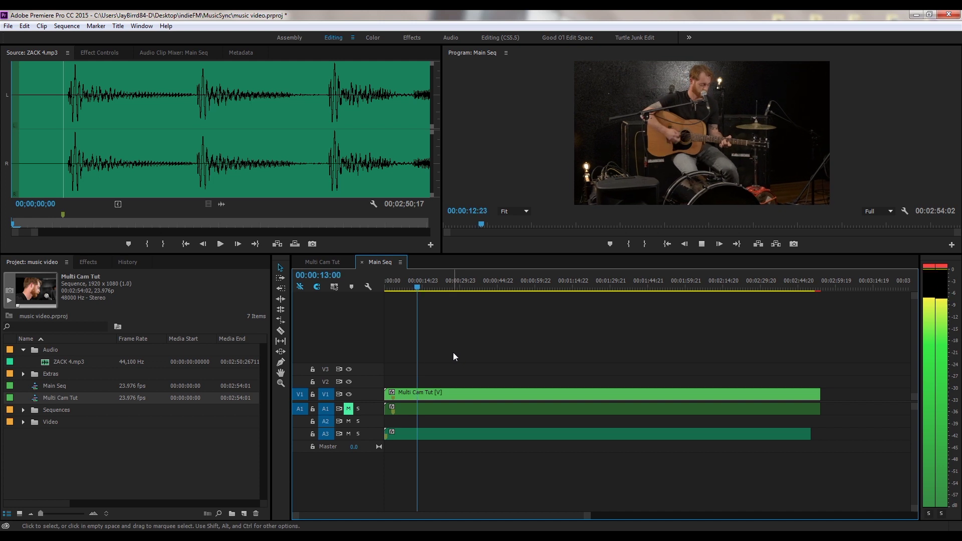
- Select the nested Multi Cam Tut clip on V1 and bring up its context menu
click(467, 394)
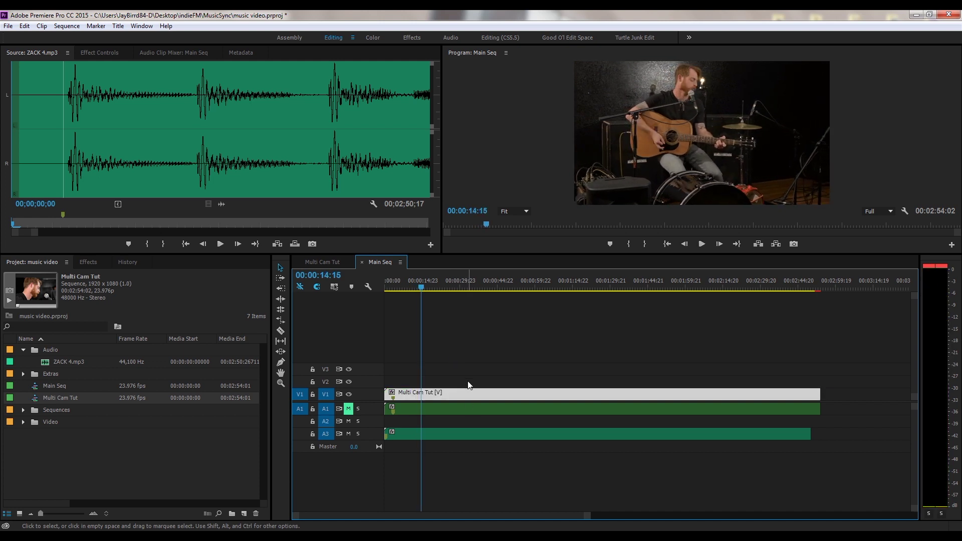
right_click(455, 397)
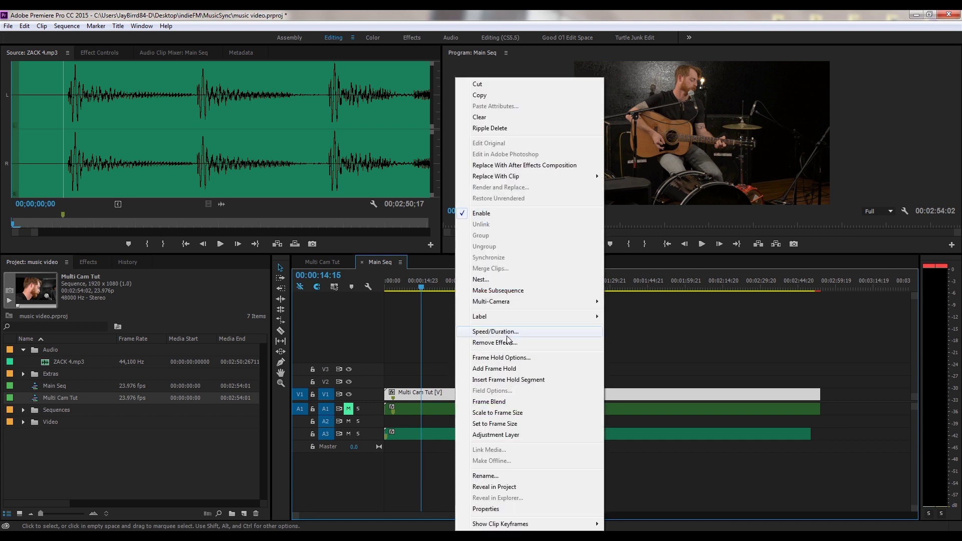
- Enable Multi-Camera on the nested clip, keep Camera 1 checked, and move the playhead to 00:00:19:00
mouse_move(496, 302)
click(439, 304)
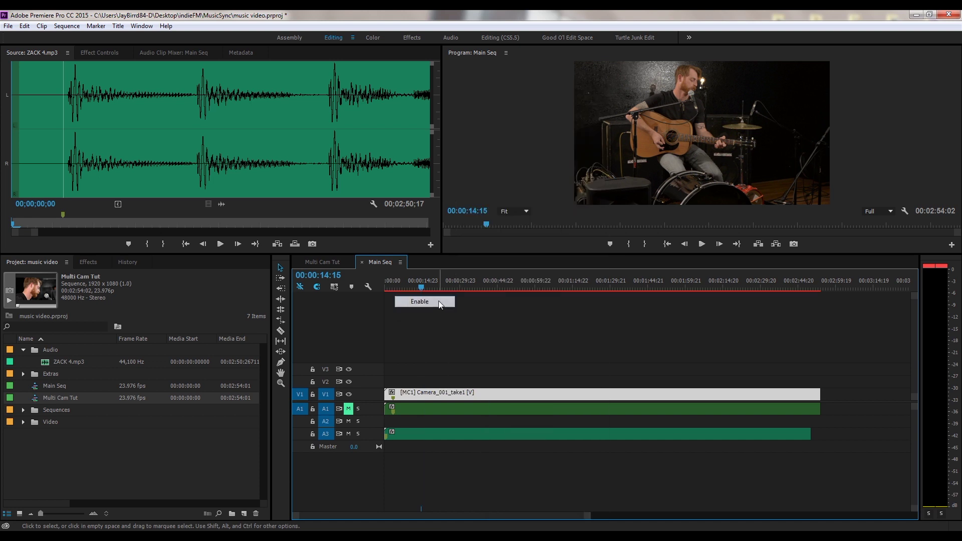
right_click(482, 391)
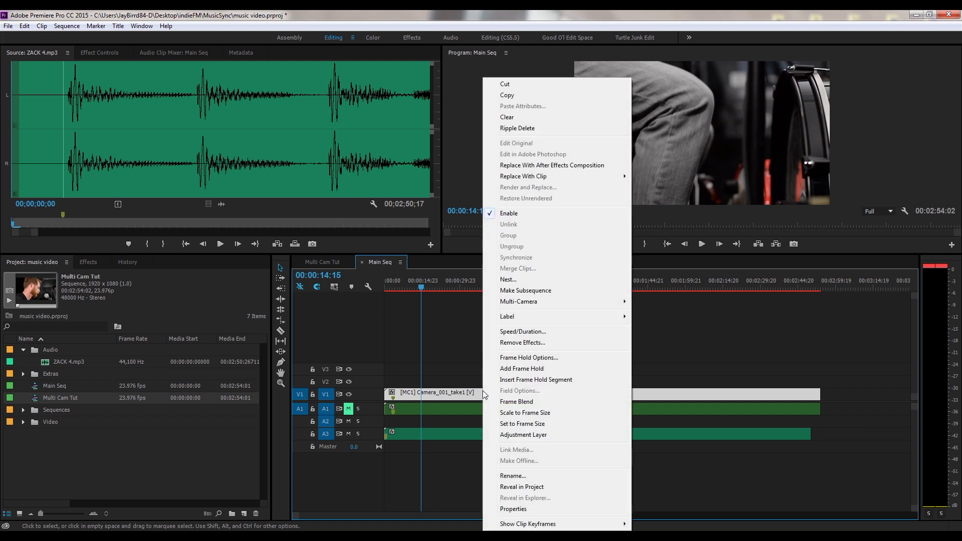
mouse_move(522, 302)
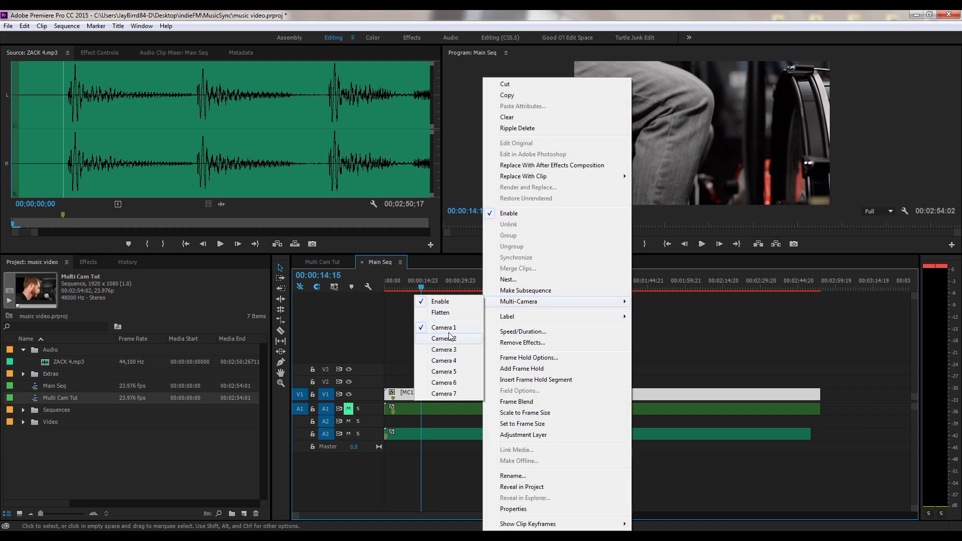
click(395, 310)
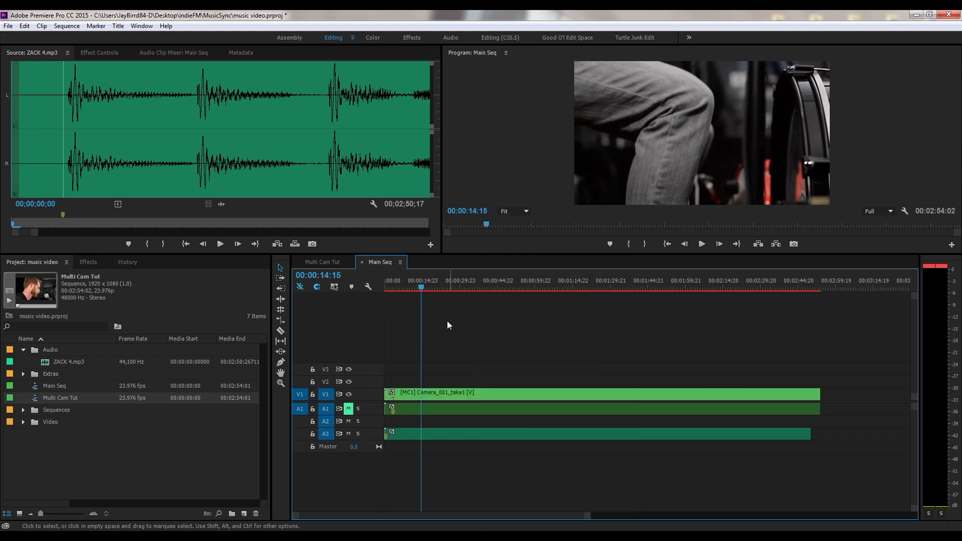
drag(418, 288, 432, 287)
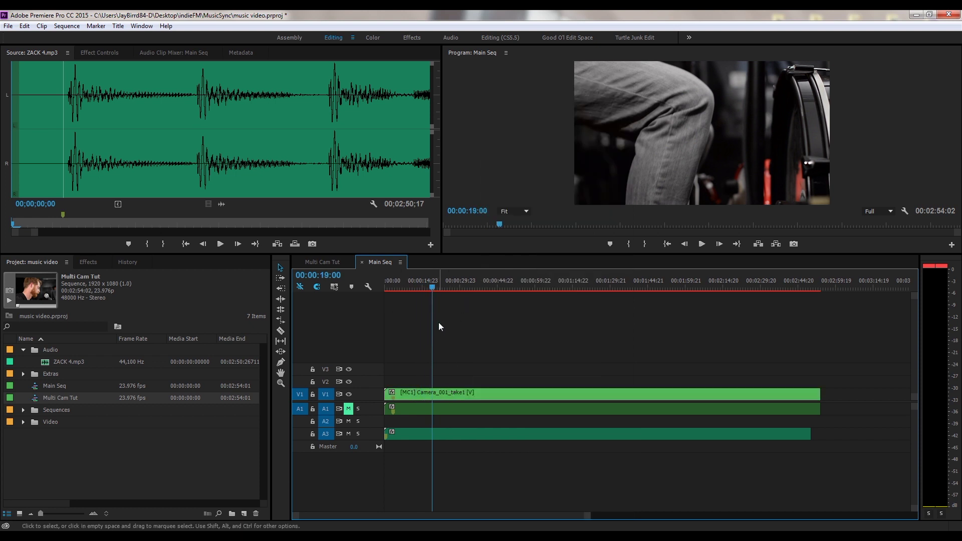
- Razor the V1 multicam clip at six points along the song, then return to Selection
key(c)
click(432, 394)
click(451, 394)
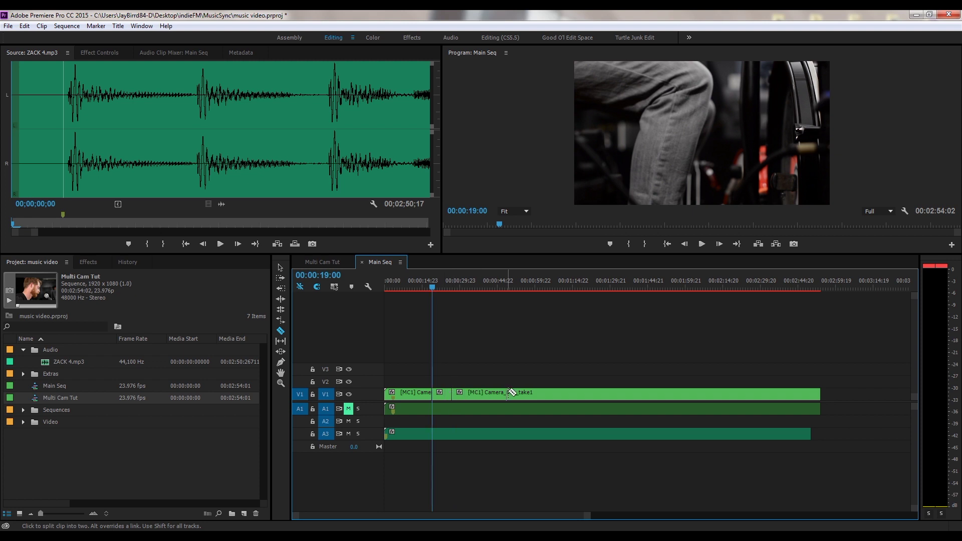
click(508, 394)
click(556, 394)
click(647, 394)
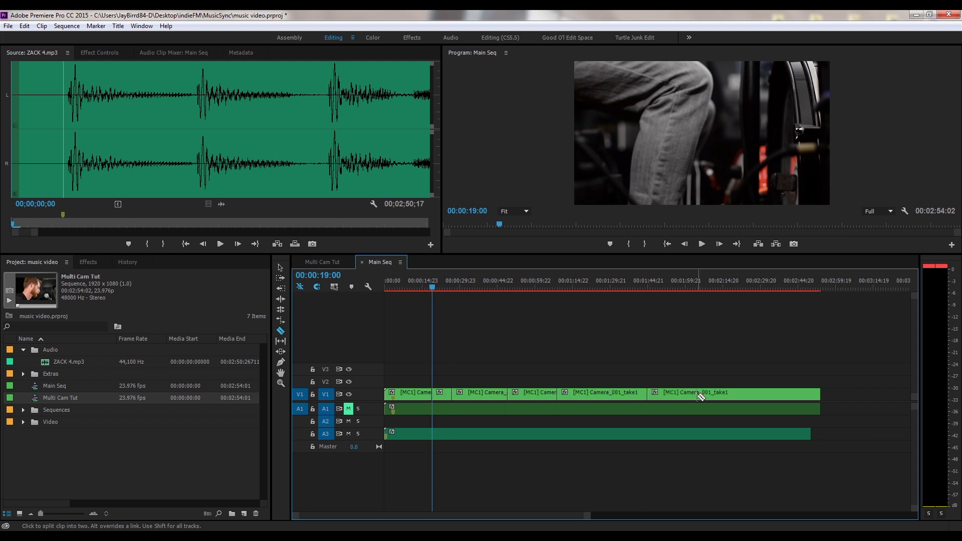
click(696, 394)
key(v)
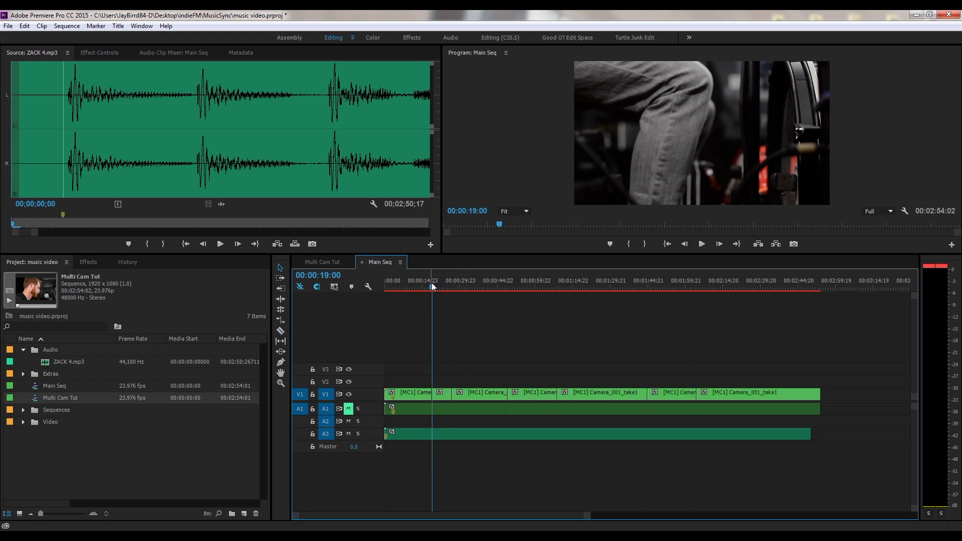
- Preview the cuts from about 00:00:09 and show a short clip's camera angles in Source
drag(431, 282, 407, 283)
key(space)
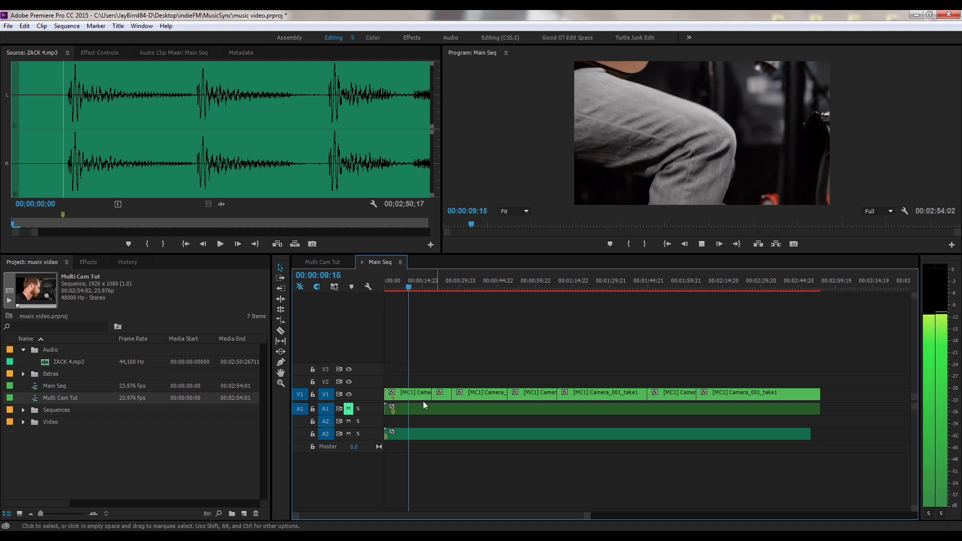
click(438, 285)
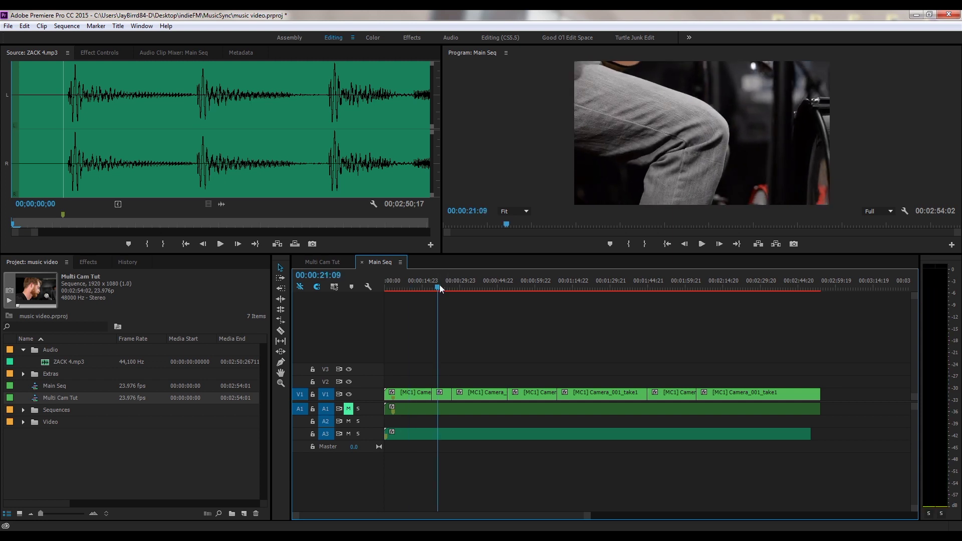
double_click(446, 395)
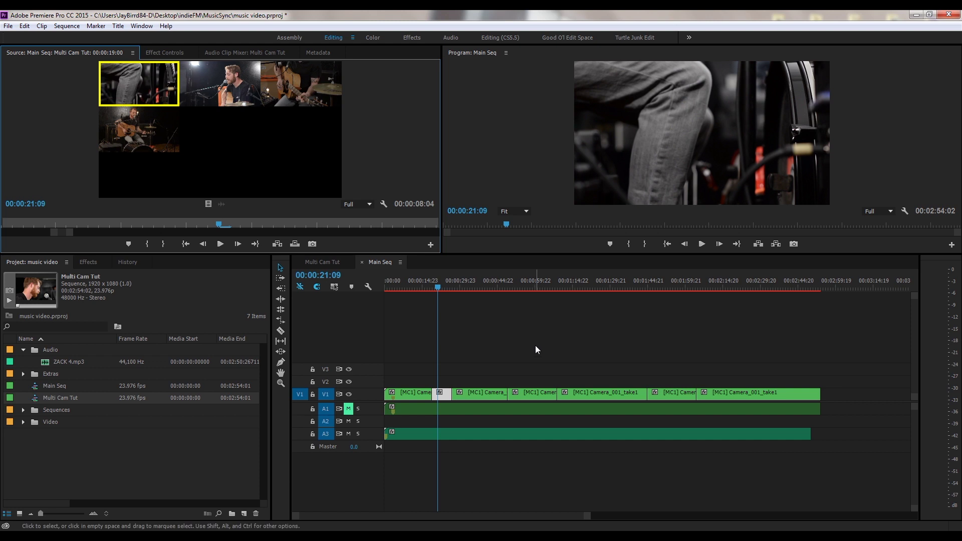
- Switch the short segment at 00:00:21:04 to camera 2 and the following V1 segment to camera 3
click(436, 288)
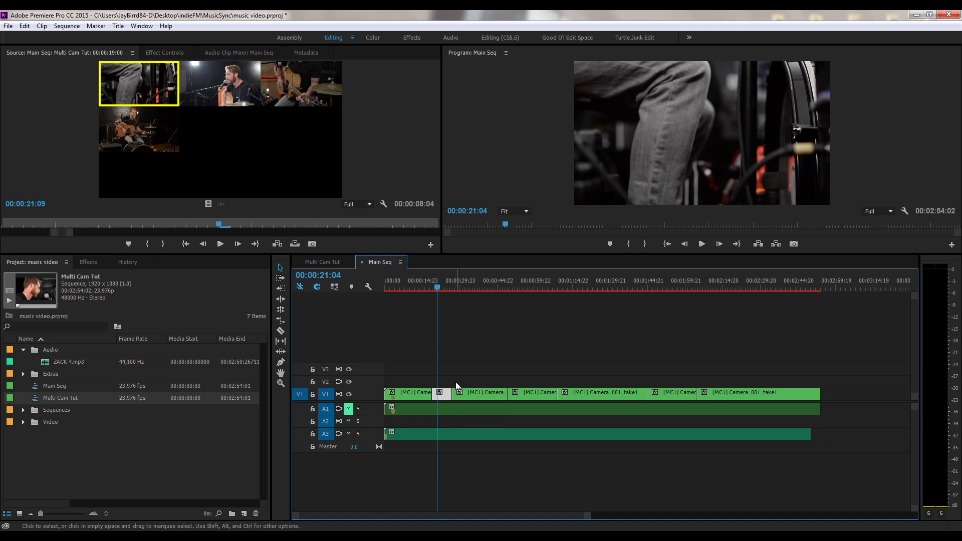
key(2)
click(472, 389)
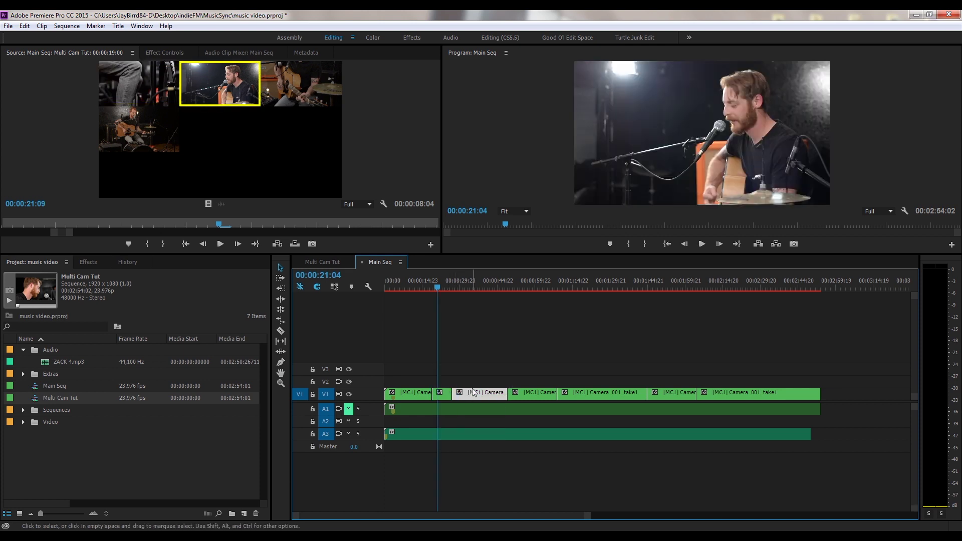
key(2)
click(482, 284)
- Set the next [MC1] segment near 00:00:56:18 to Camera 2 via the Multi-Camera menu
click(527, 282)
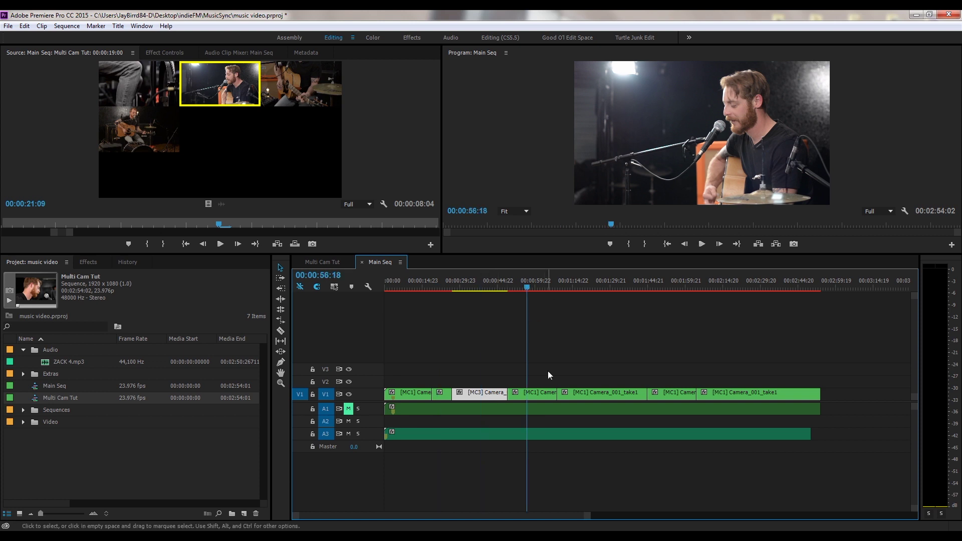
click(544, 394)
right_click(539, 396)
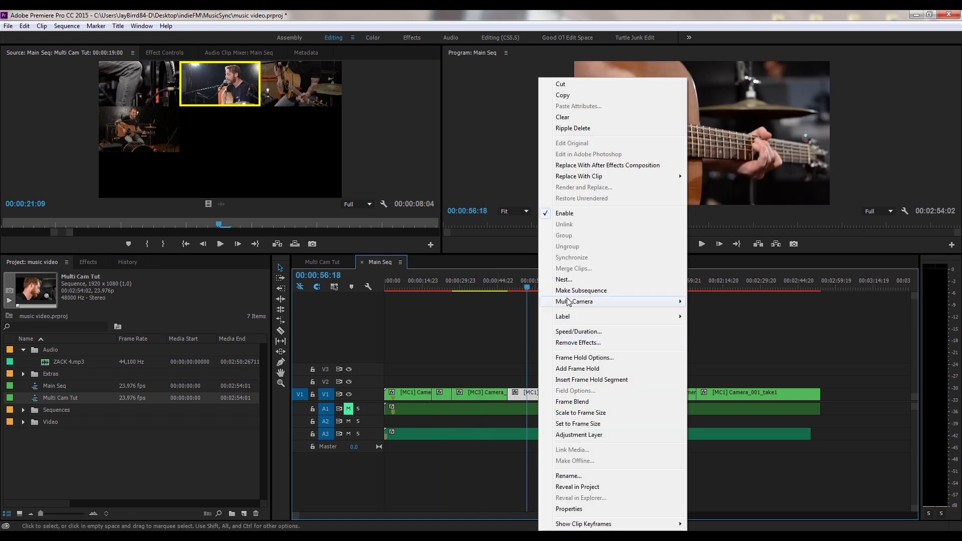
mouse_move(568, 303)
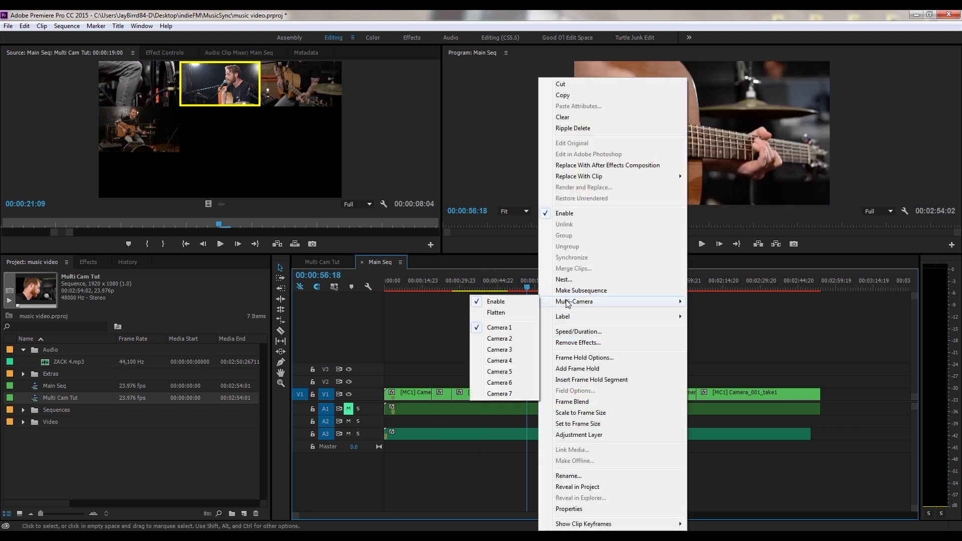
click(501, 339)
- Switch the Camera_001_take1 segment near 00:01:19:08 to camera 4
click(584, 284)
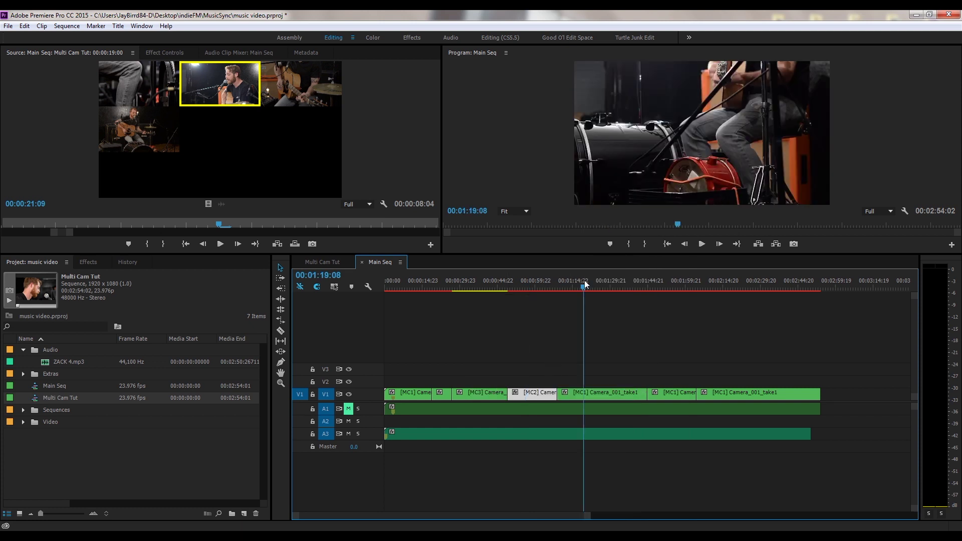
click(593, 391)
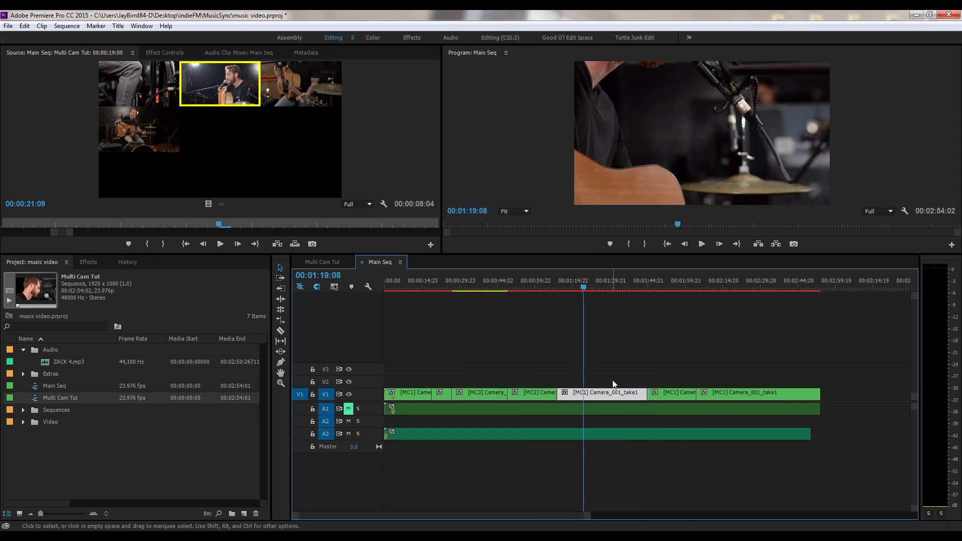
key(4)
- Razor out a short piece near 00:01:52 and switch it to camera 2, the singer's angle
click(675, 279)
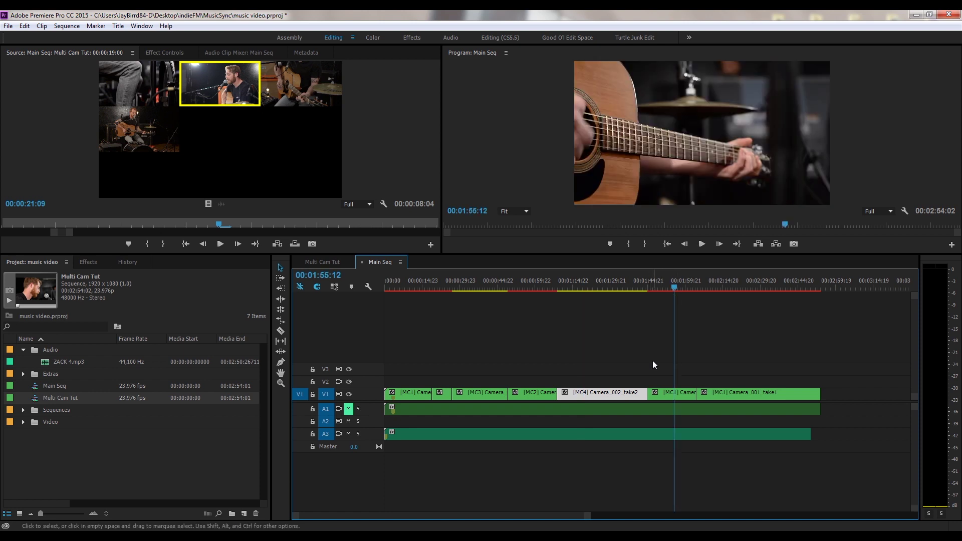
key(c)
click(667, 395)
click(680, 396)
key(v)
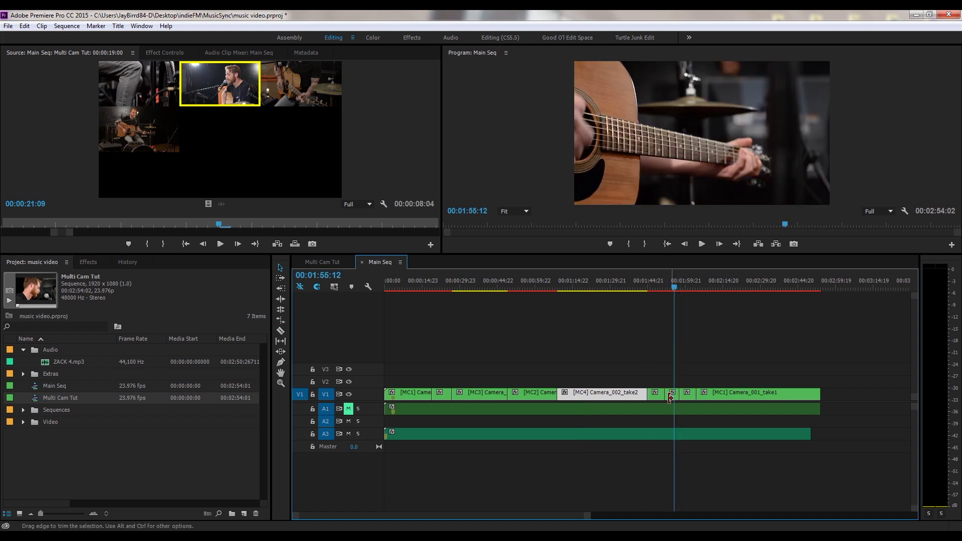
click(671, 396)
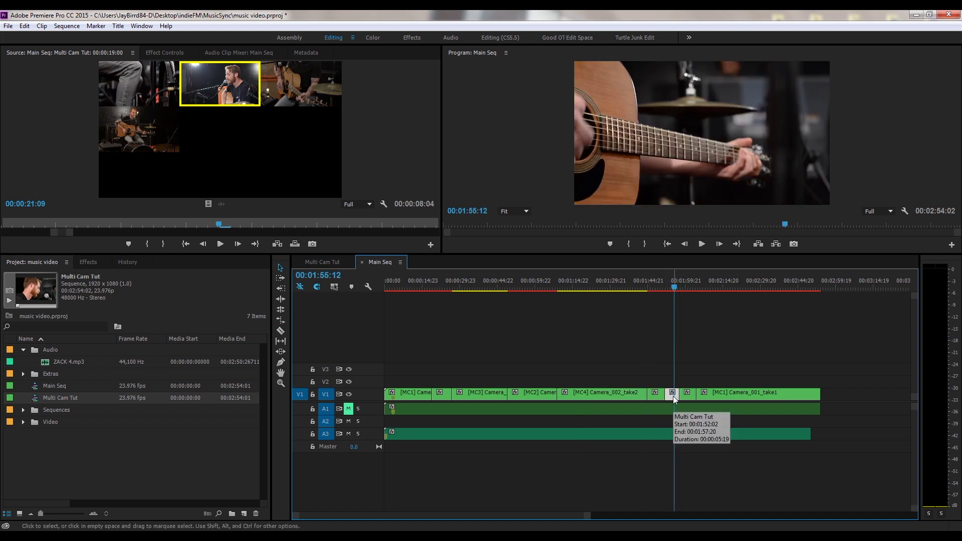
key(2)
click(662, 280)
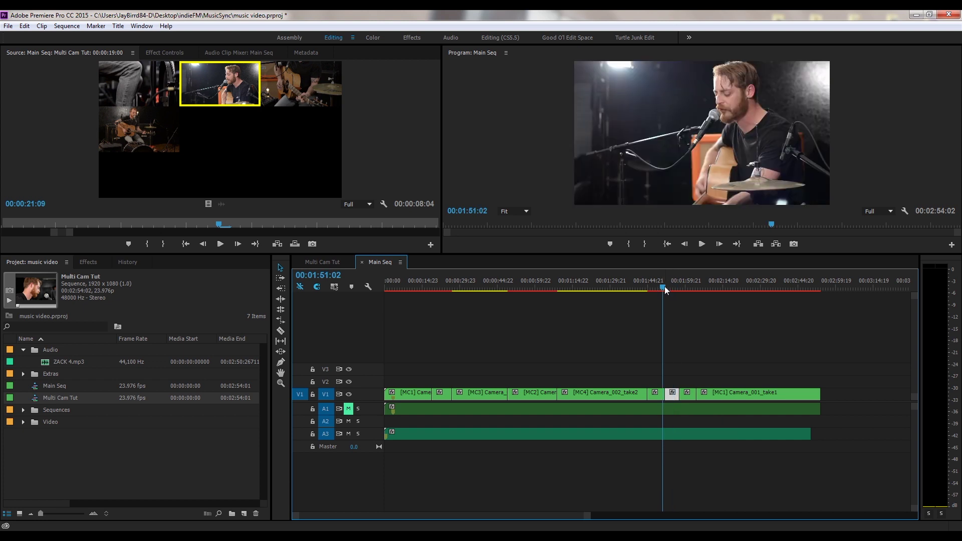
click(654, 395)
drag(663, 286, 460, 314)
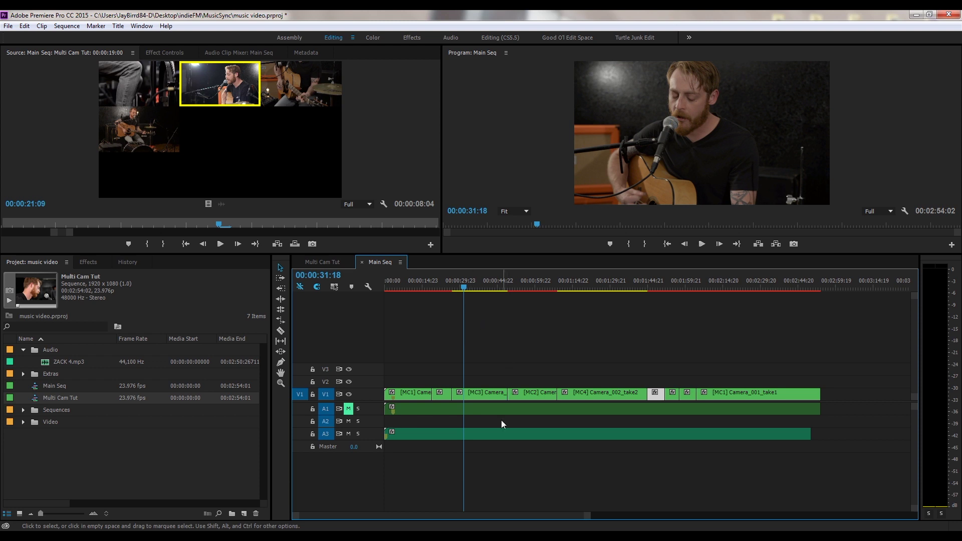
- Lift the [MC3] segment from V1 onto V2 and play the edit back from 00:00:22:04
click(487, 395)
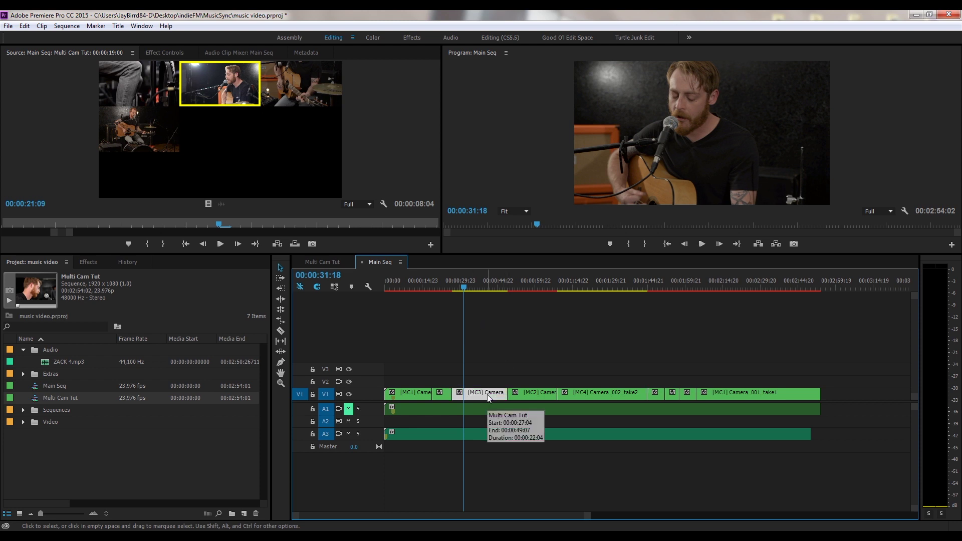
drag(487, 394, 444, 382)
click(440, 282)
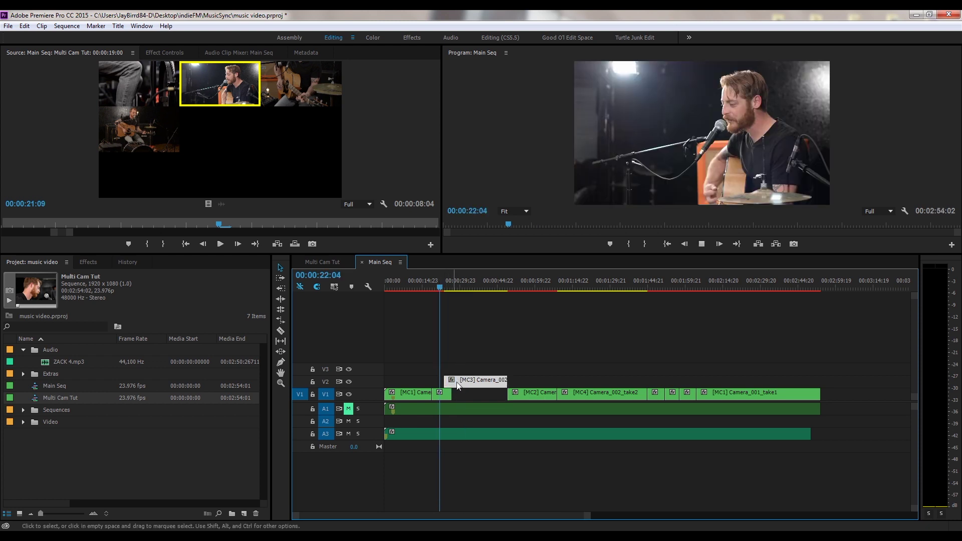
key(space)
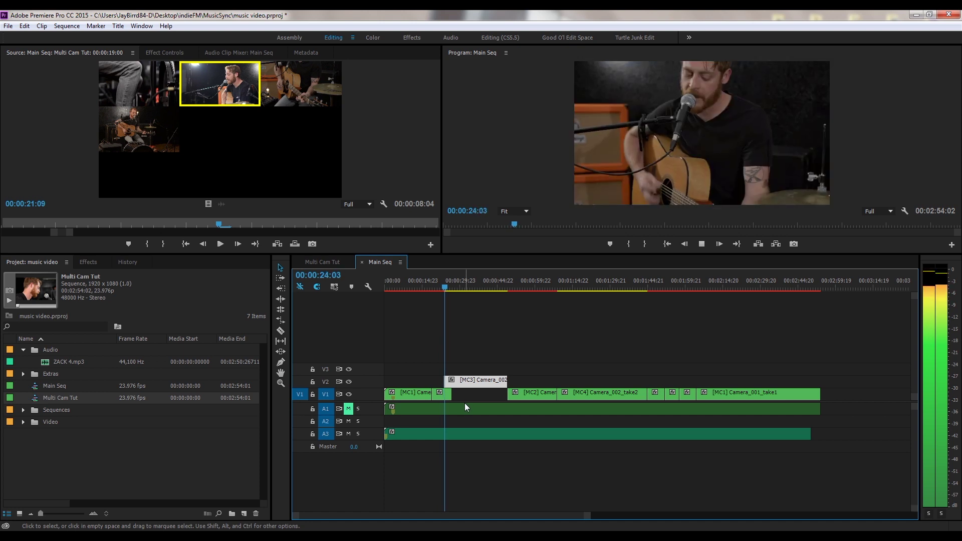
key(space)
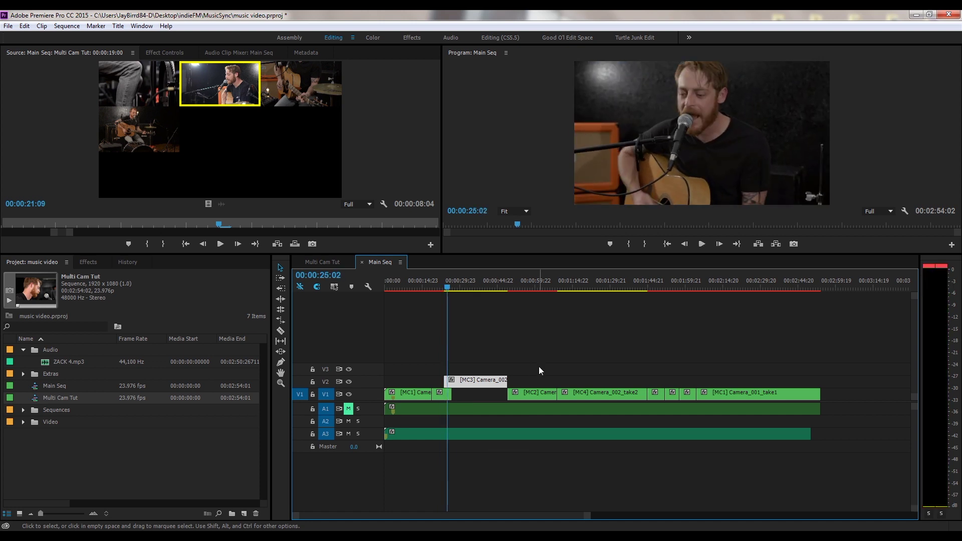